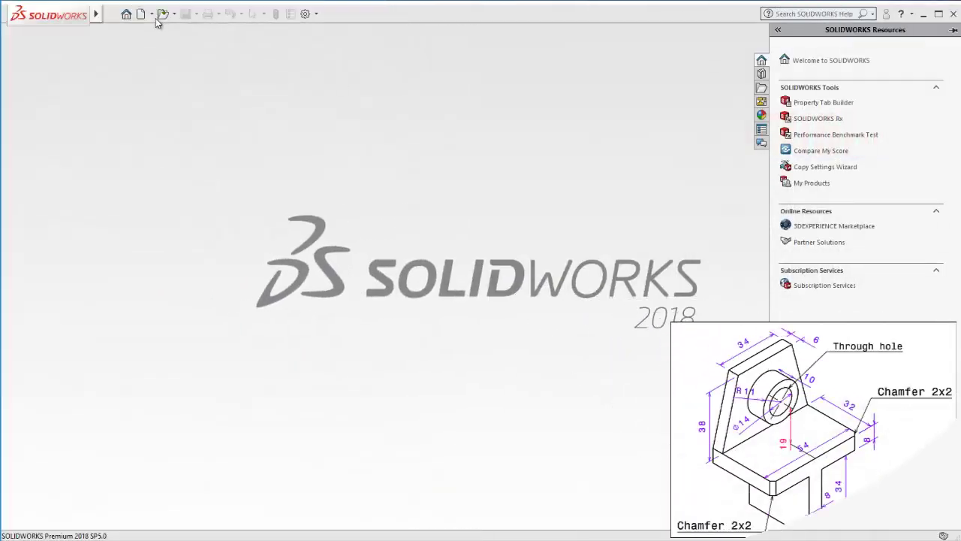
Create a new blank Part document, Part1, from the New SOLIDWORKS Document dialog
click(151, 13)
click(160, 29)
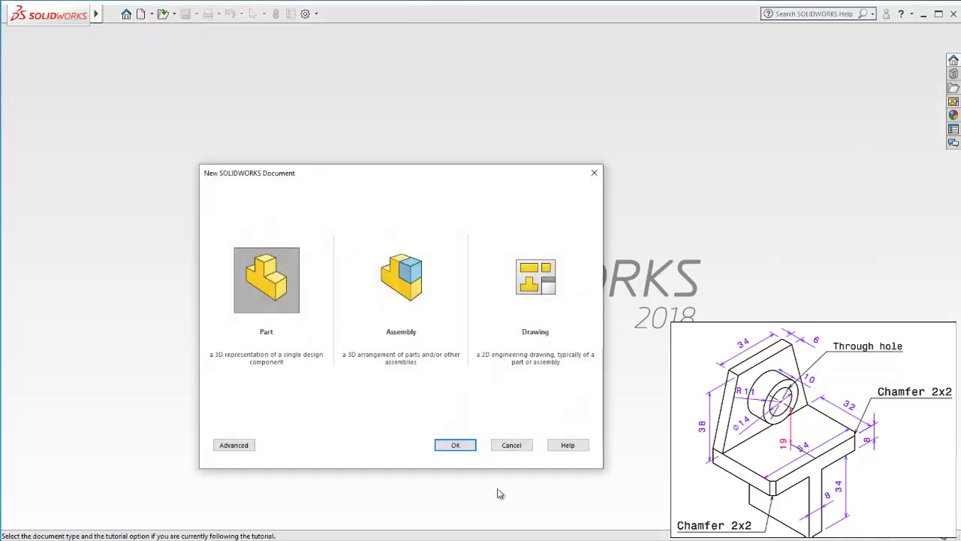
click(459, 446)
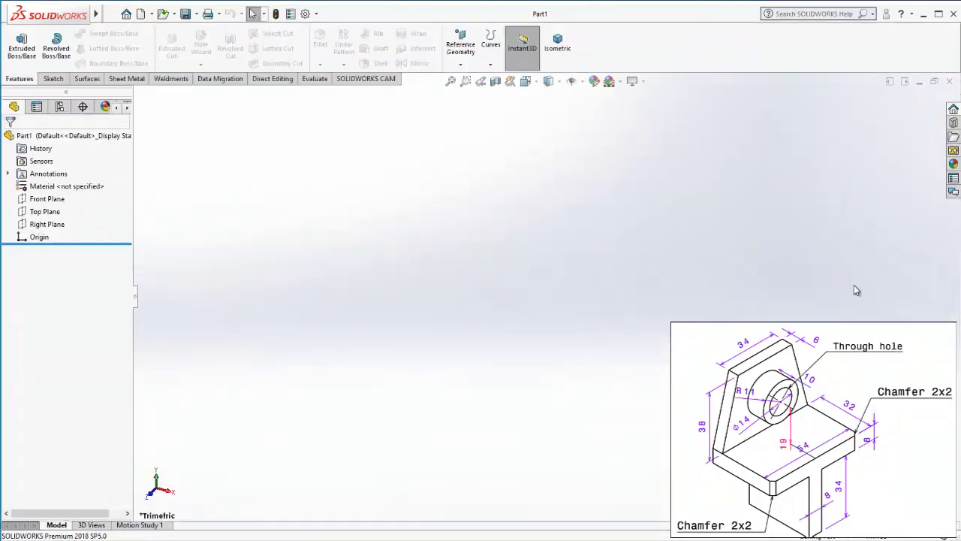
Sketch on the Front Plane and draw a horizontal midpoint line centred on the origin
click(53, 199)
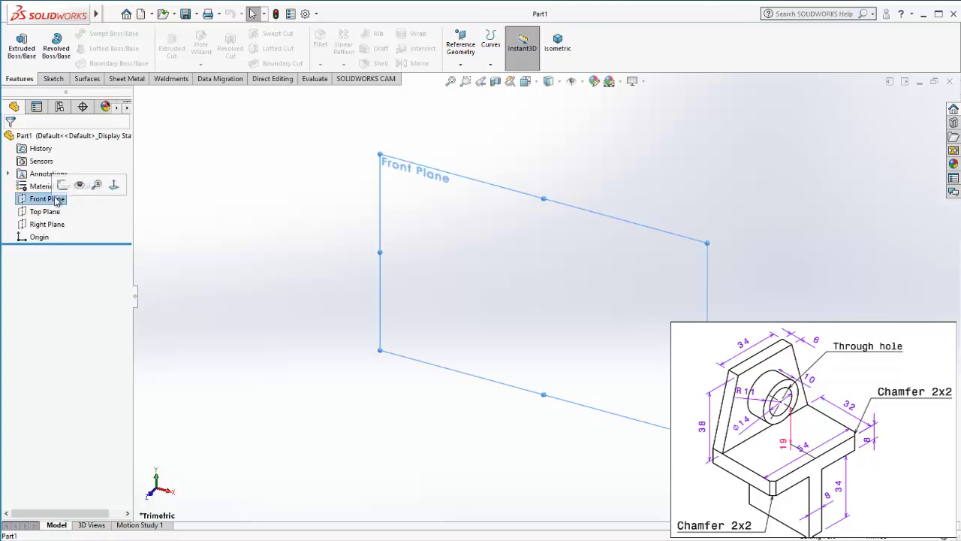
click(62, 185)
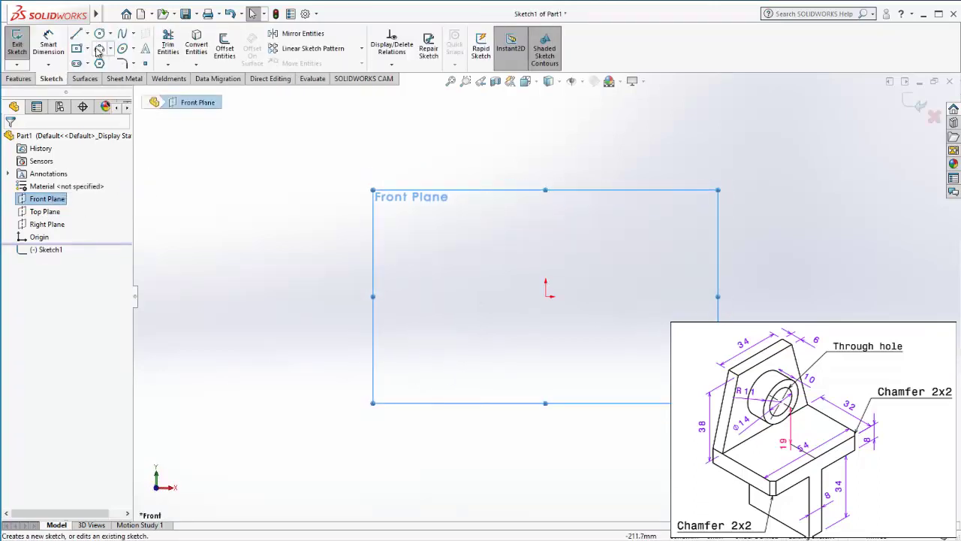
click(76, 34)
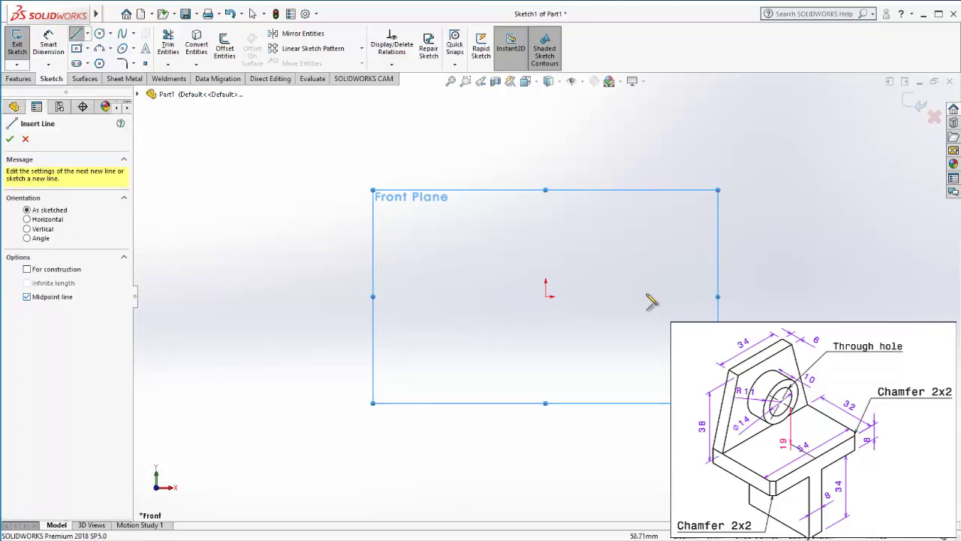
click(546, 296)
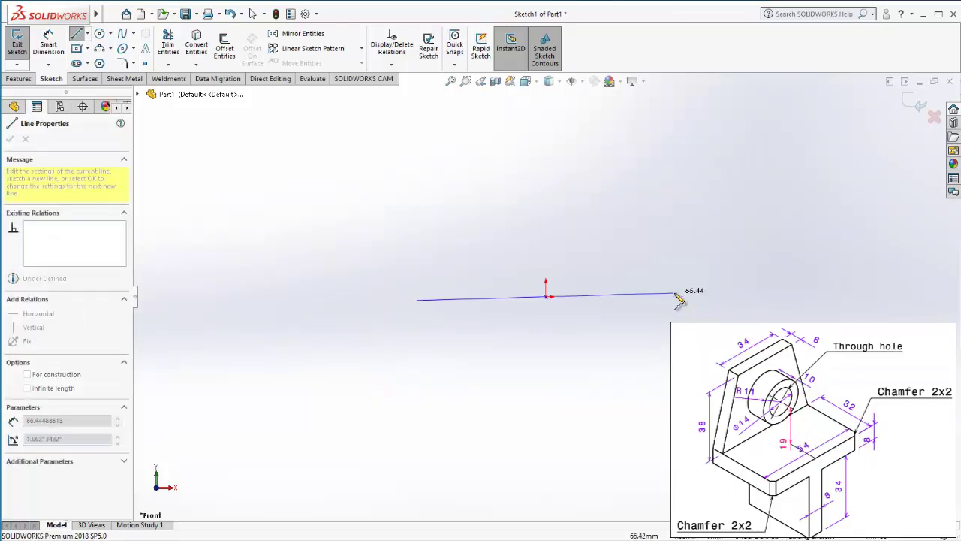
click(686, 296)
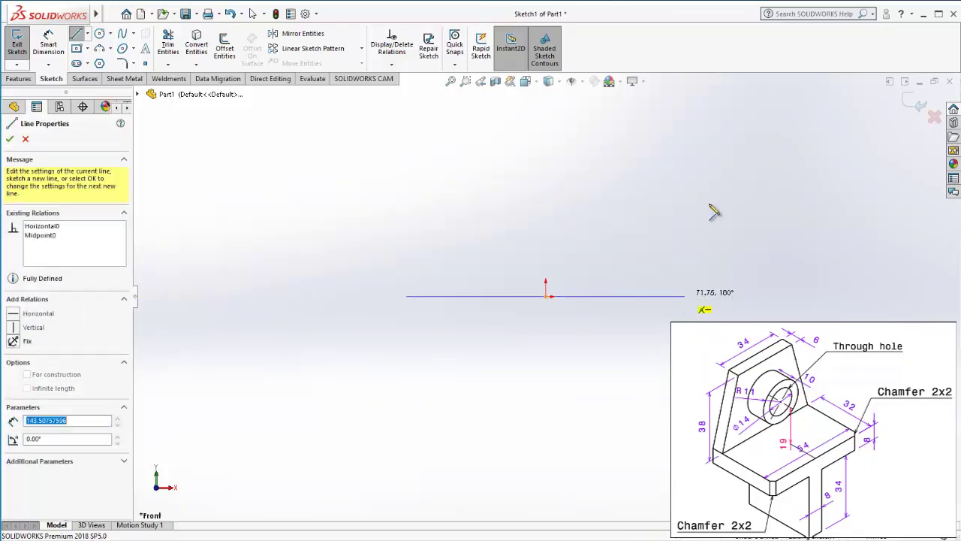
key(Escape)
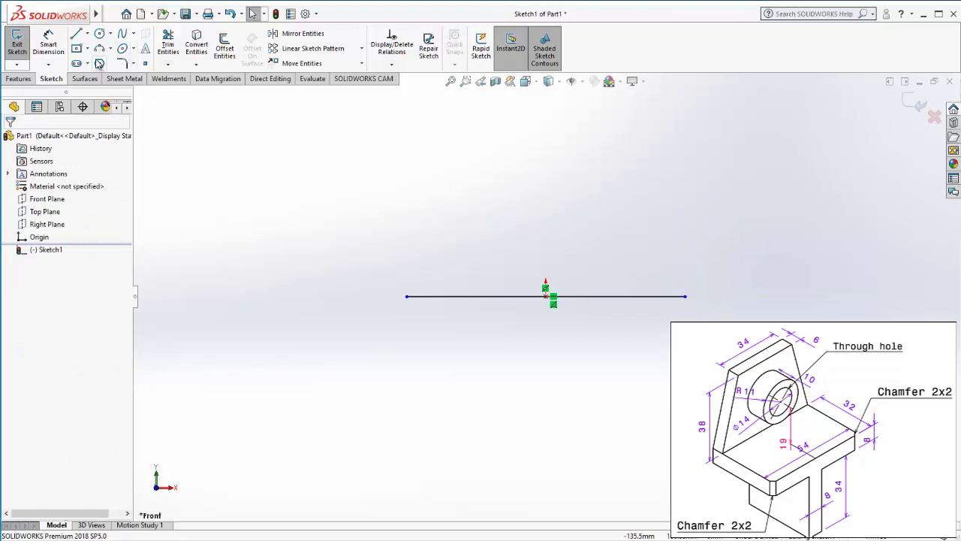
Draw a vertical line hanging down from the origin to complete the T
click(80, 42)
click(546, 296)
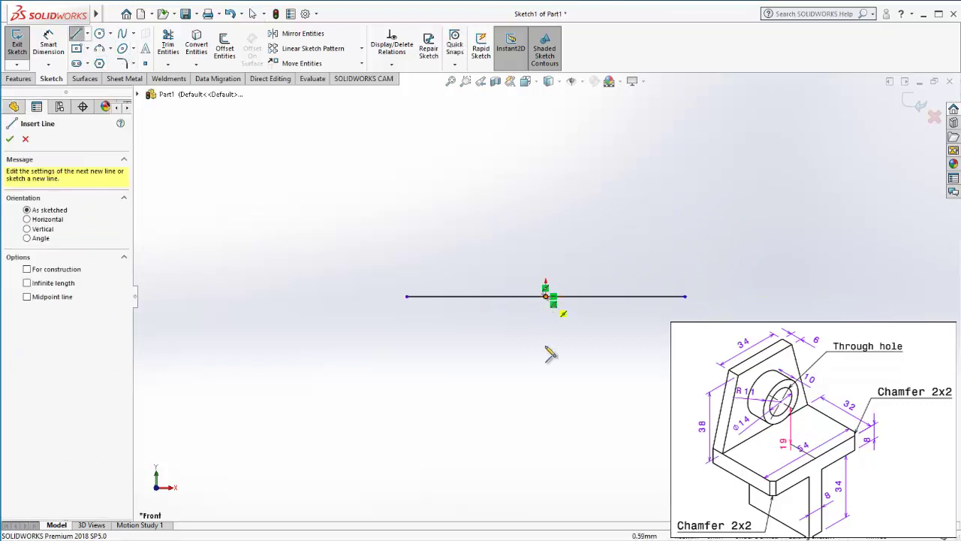
click(548, 434)
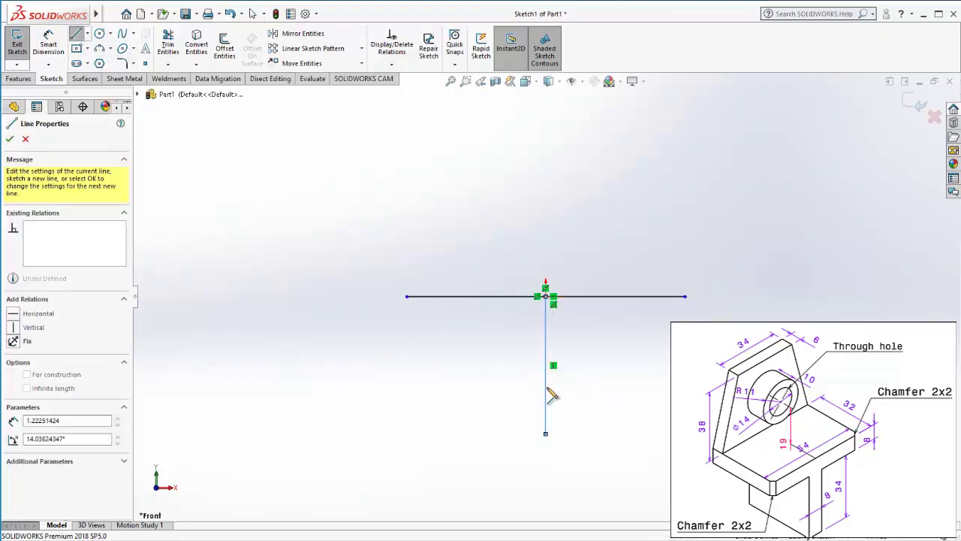
key(Escape)
scroll(657, 355, up, 1)
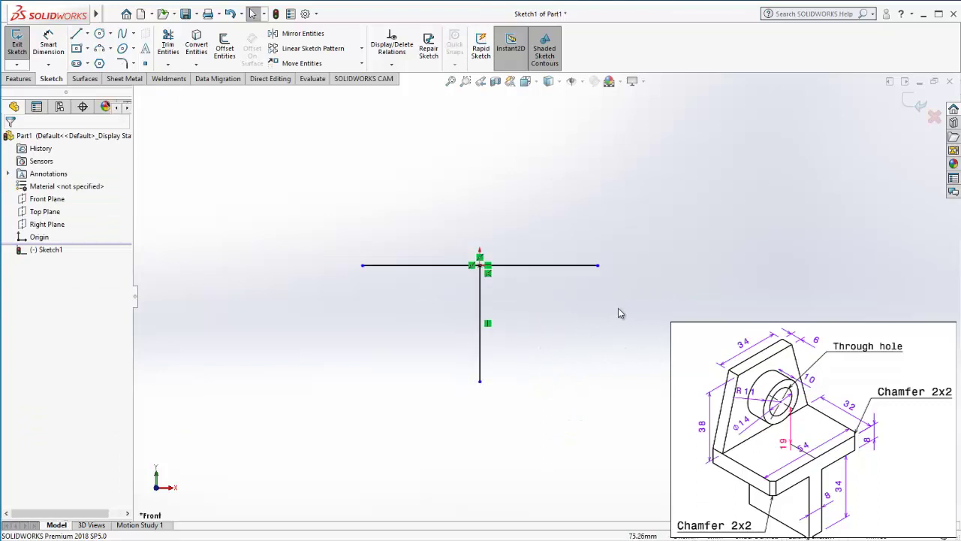
scroll(631, 315, down, 1)
click(48, 45)
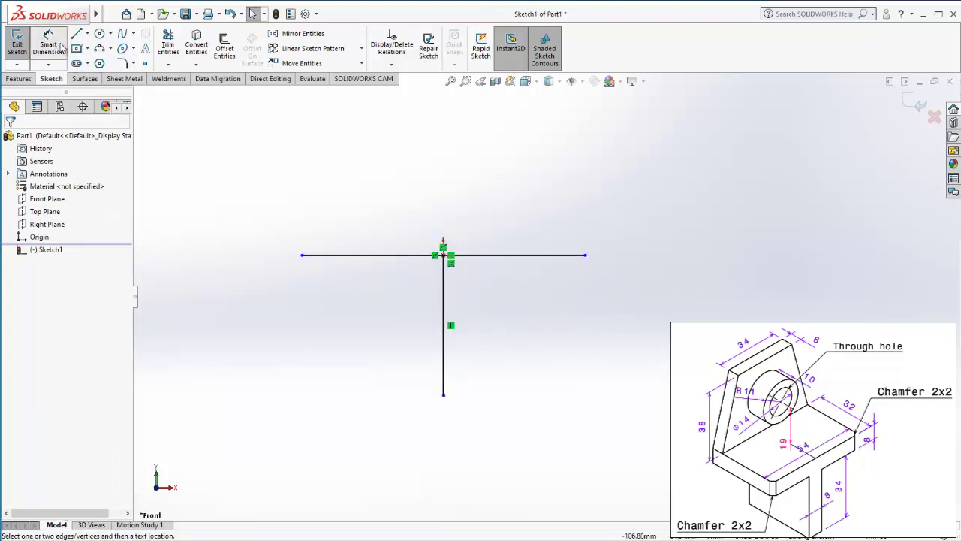
Dimension the horizontal top line to 54 mm
click(379, 255)
click(425, 189)
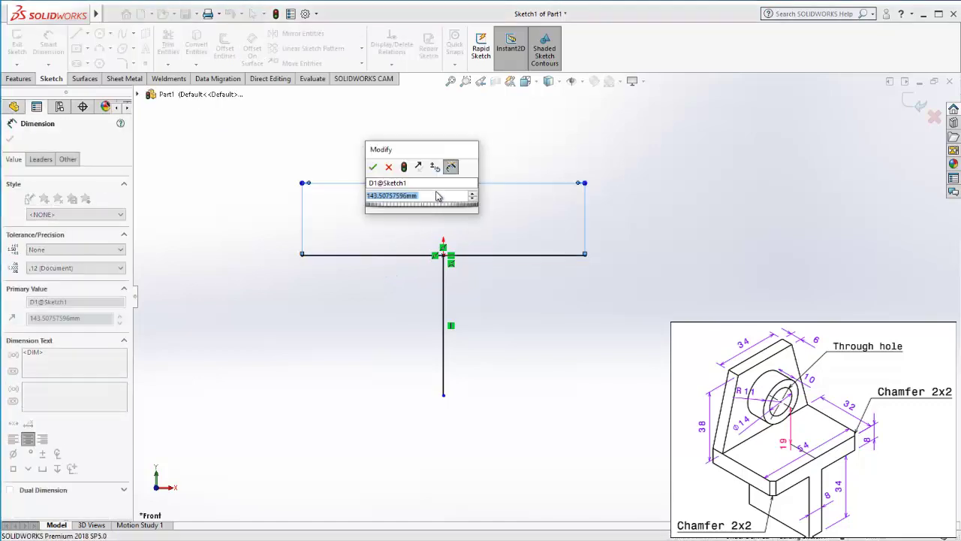
text(54)
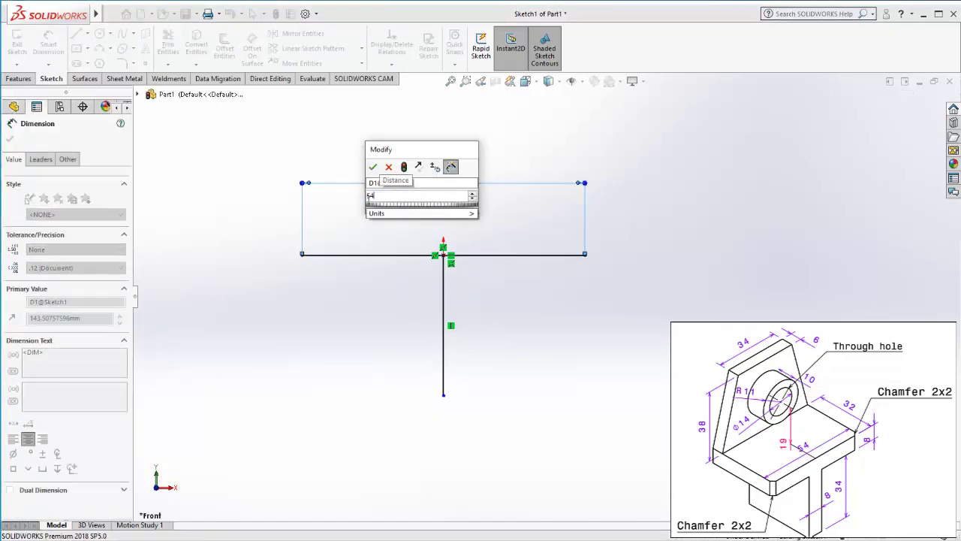
click(372, 167)
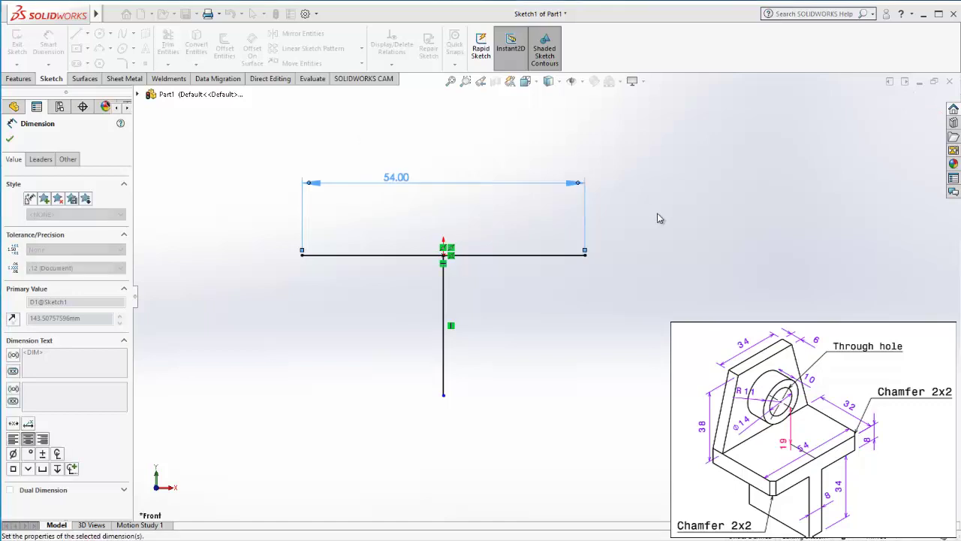
Dimension the vertical line's height from the top line as 38 mm
click(398, 256)
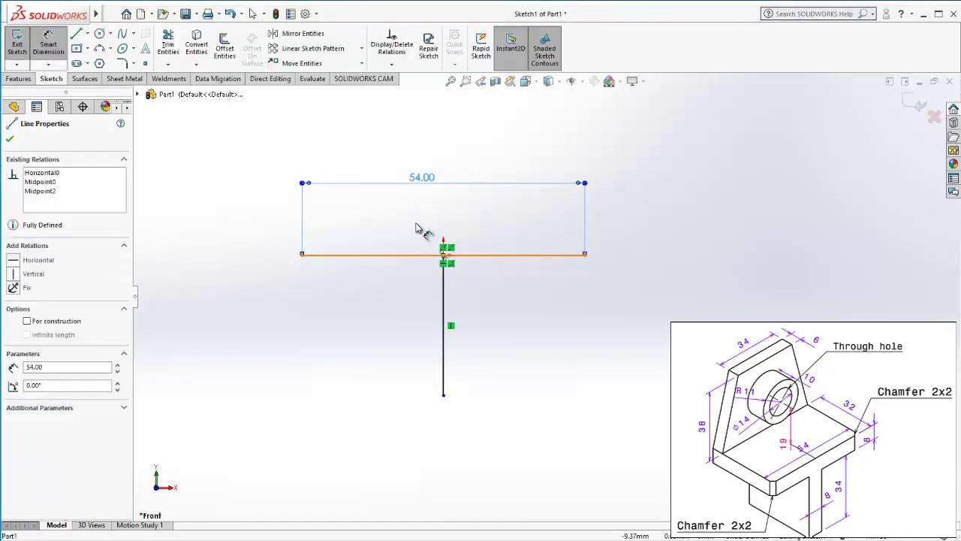
click(444, 395)
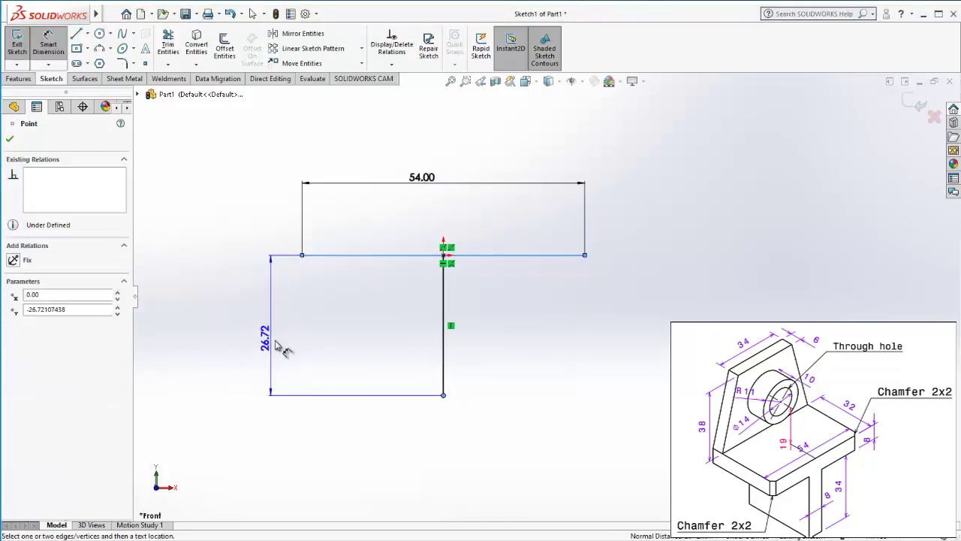
click(234, 343)
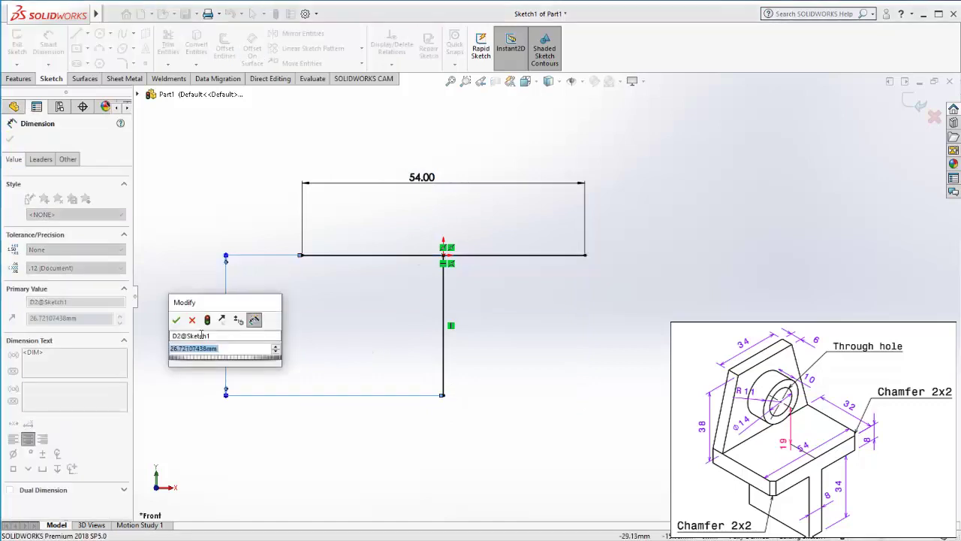
text(38)
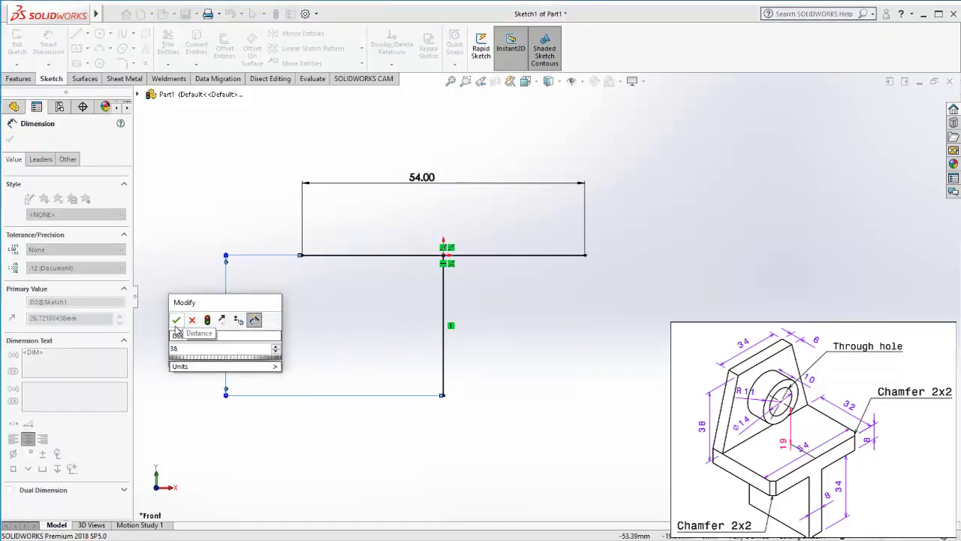
click(175, 321)
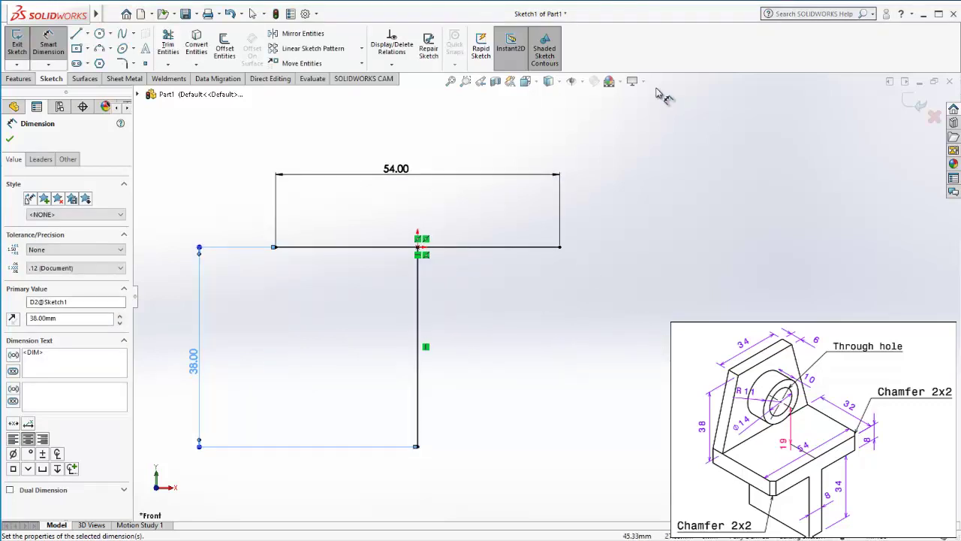
Move the 38.00 and 54.00 dimensions closer to the sketch
click(611, 81)
click(623, 112)
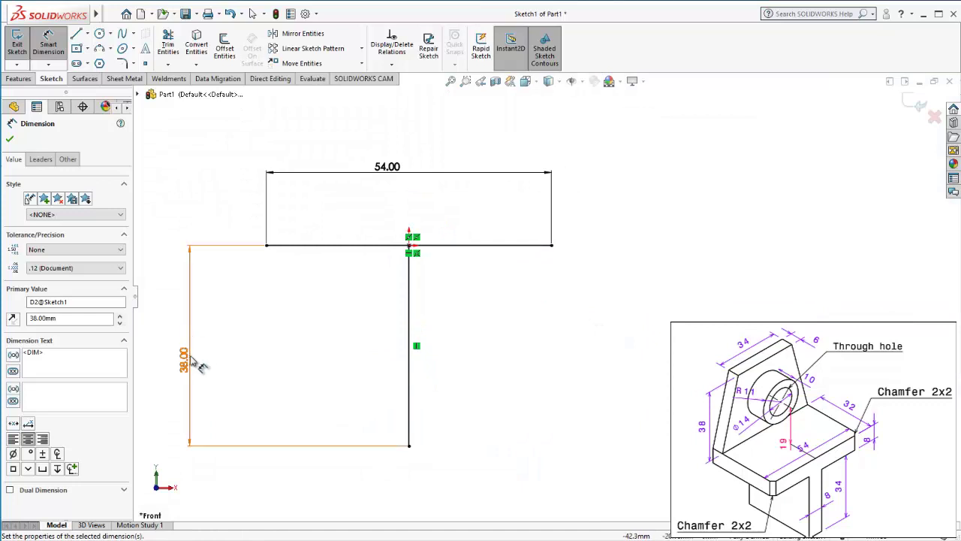
drag(189, 360, 222, 361)
drag(387, 175, 392, 205)
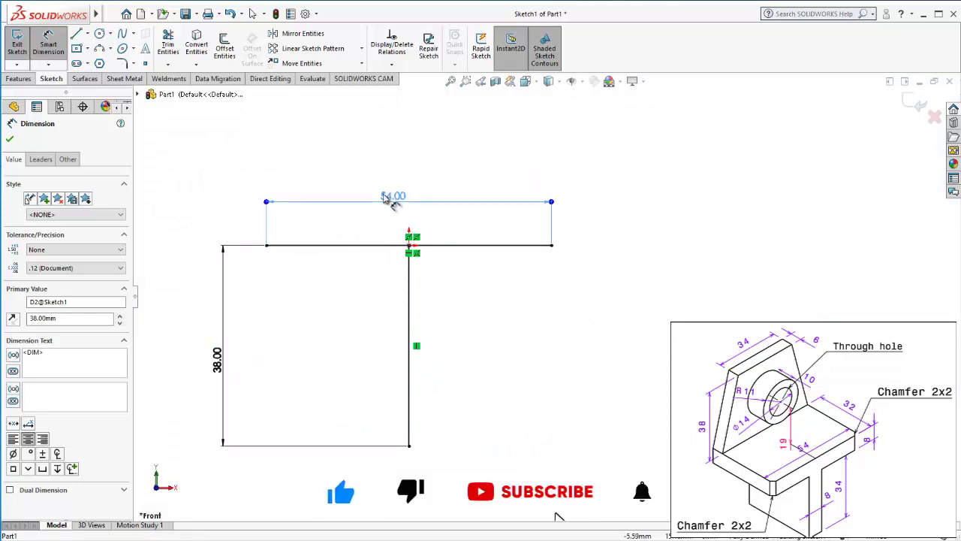
click(503, 191)
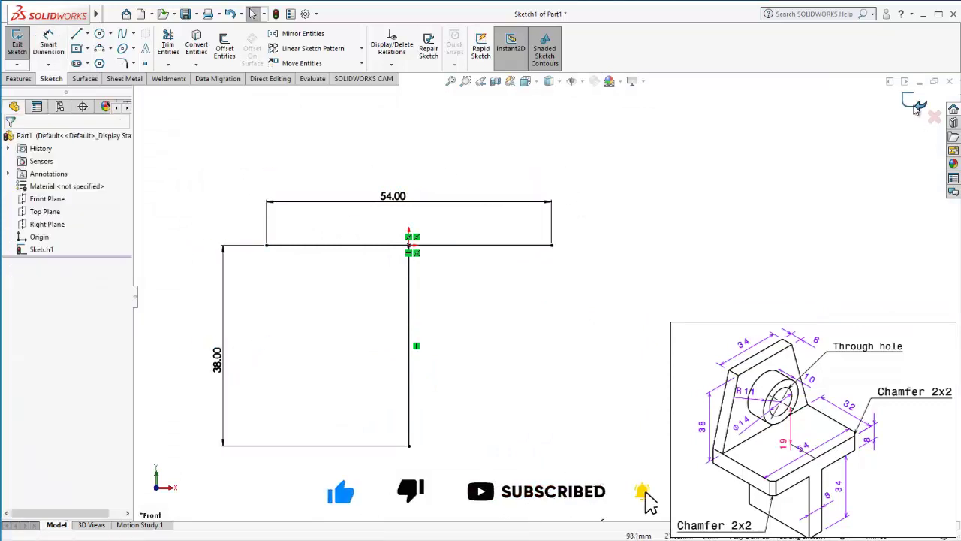
Exit the sketch and start a Boss-Extrude of the T with Mid Plane end condition
click(916, 109)
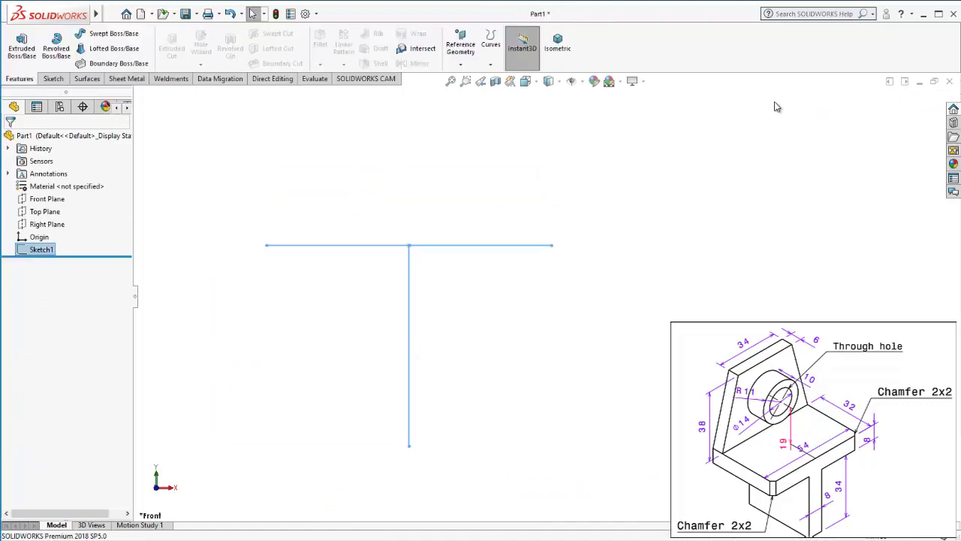
mouse_move(483, 313)
middle_down()
mouse_move(453, 342)
mouse_move(651, 308)
middle_up()
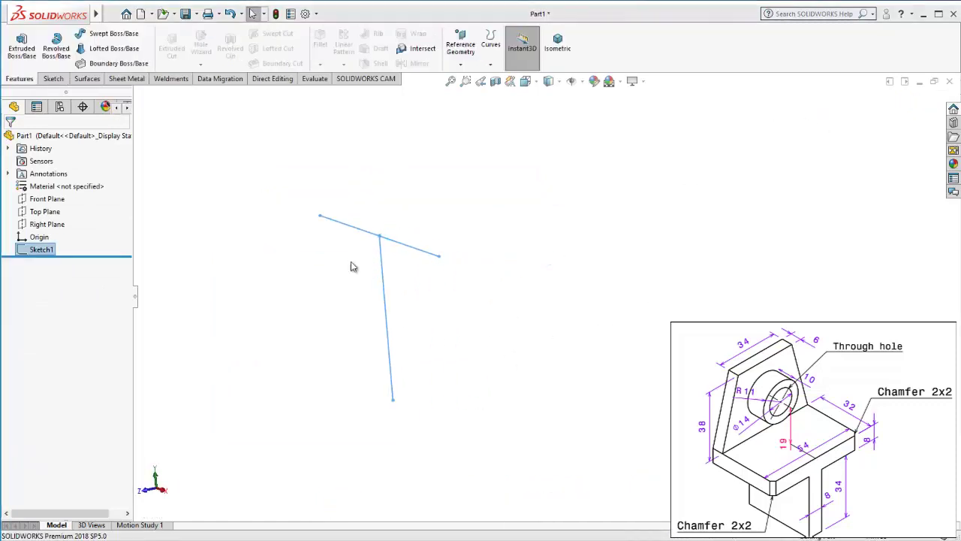
click(30, 49)
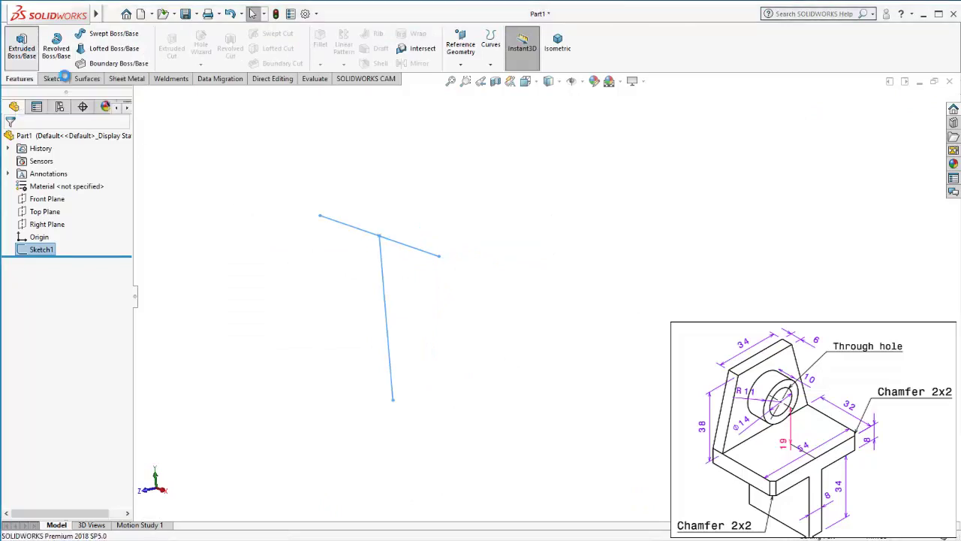
mouse_move(360, 269)
middle_down()
mouse_move(390, 294)
mouse_move(369, 308)
mouse_move(378, 314)
middle_up()
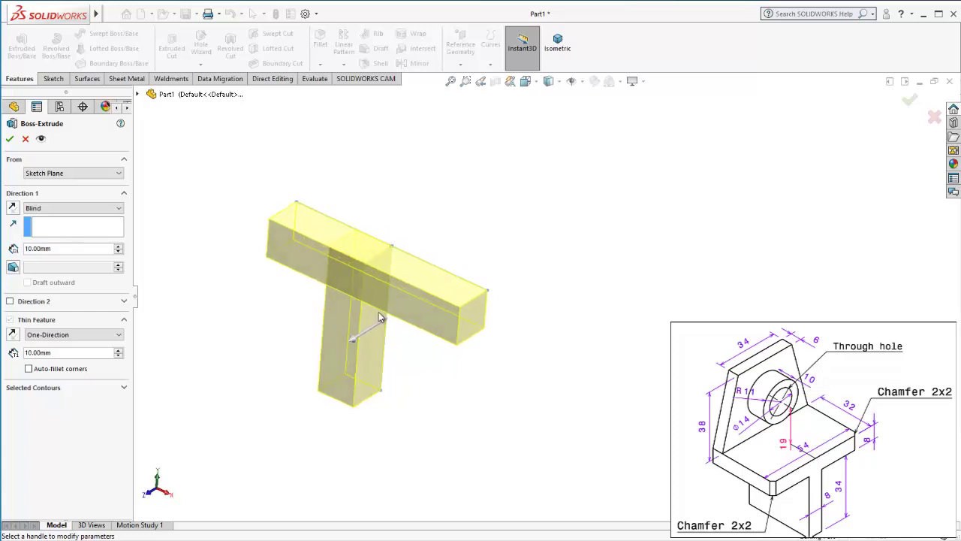
click(43, 210)
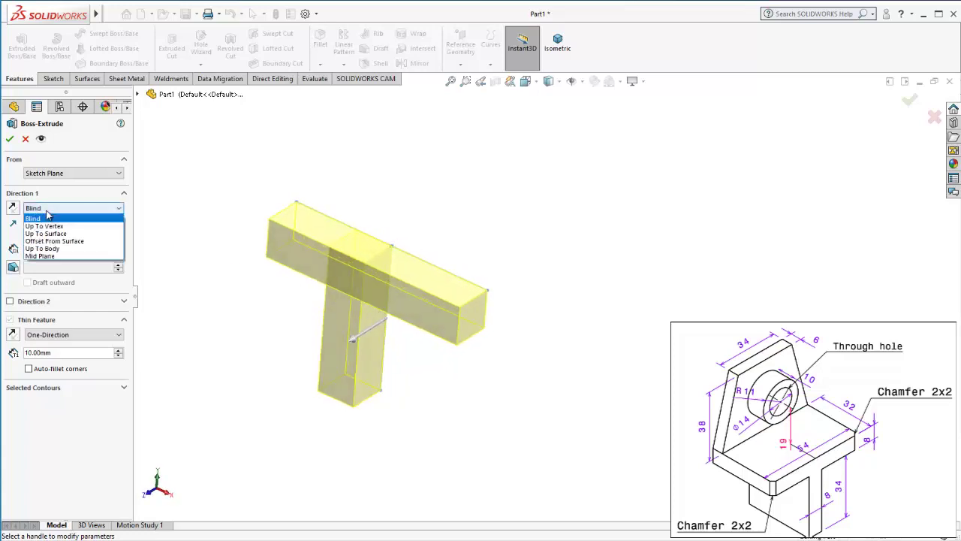
click(41, 256)
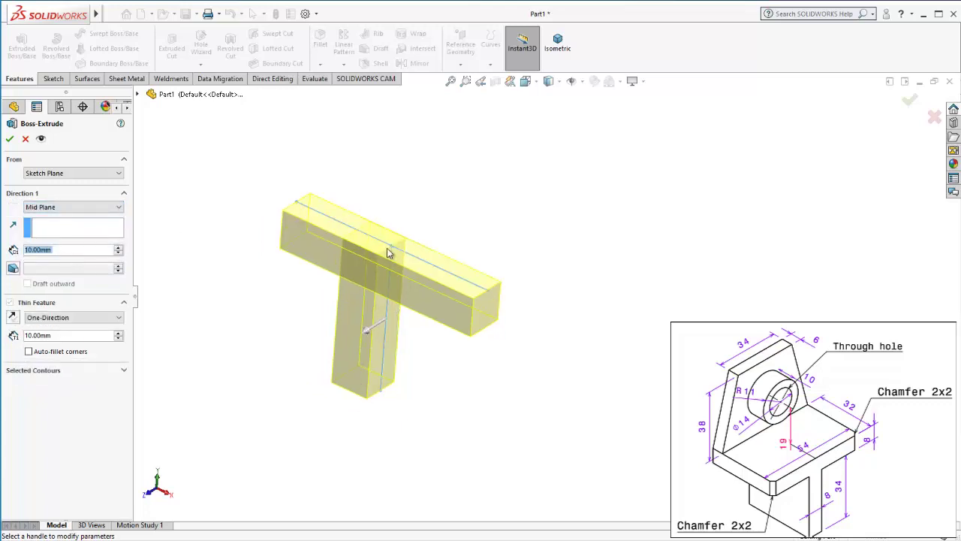
mouse_move(389, 253)
middle_down()
mouse_move(397, 249)
mouse_move(386, 255)
middle_up()
Centre the thin wall on the sketch, with 32 mm depth and 8 mm thickness
click(64, 317)
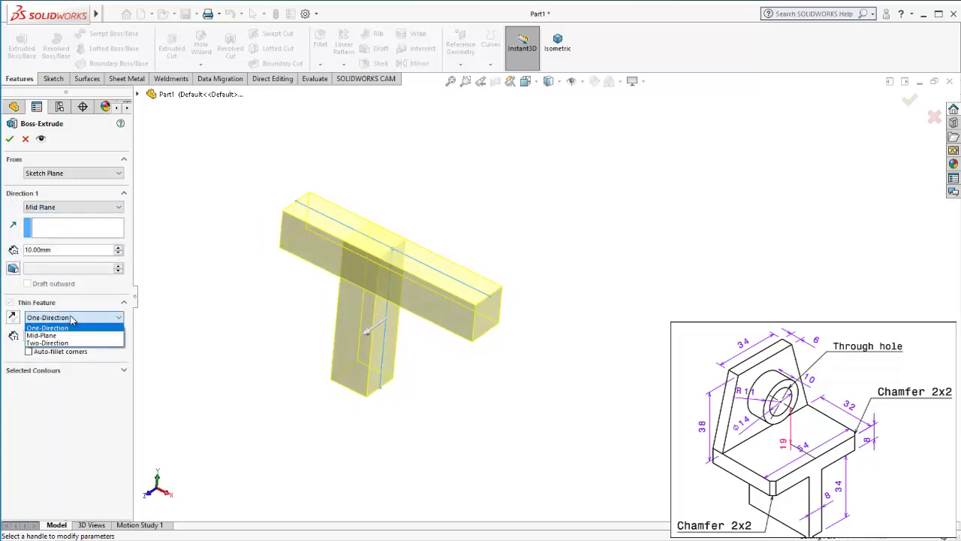
click(46, 336)
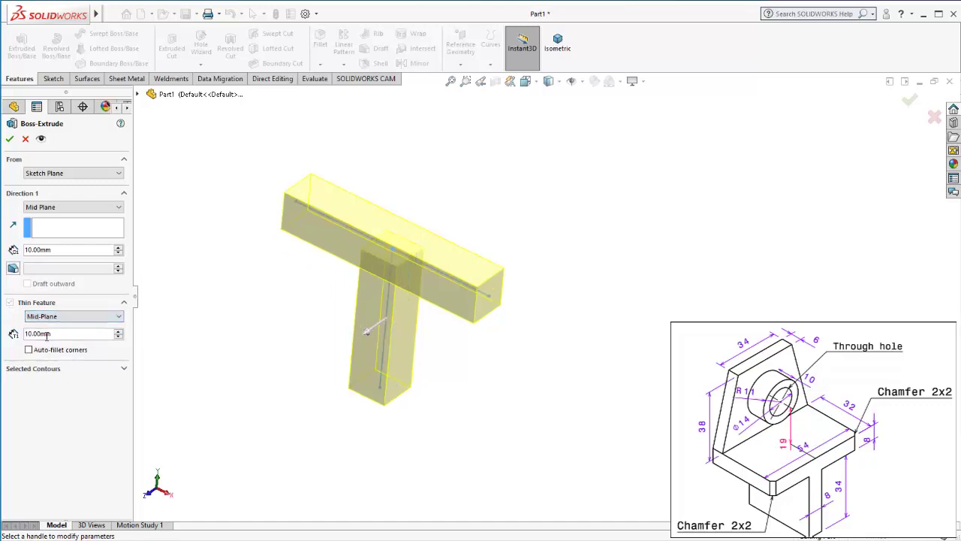
mouse_move(438, 310)
middle_down()
mouse_move(351, 248)
mouse_move(403, 223)
mouse_move(423, 260)
middle_up()
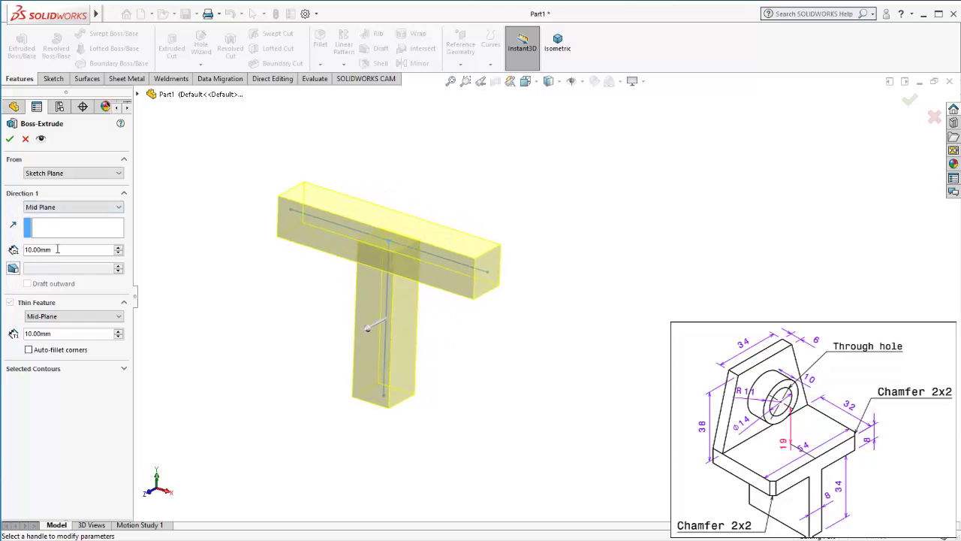
text(32)
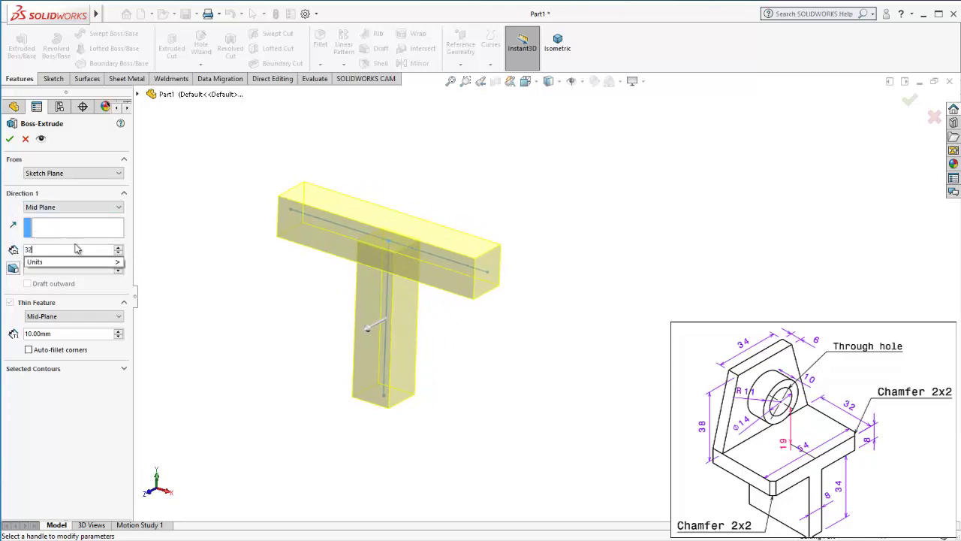
key(Return)
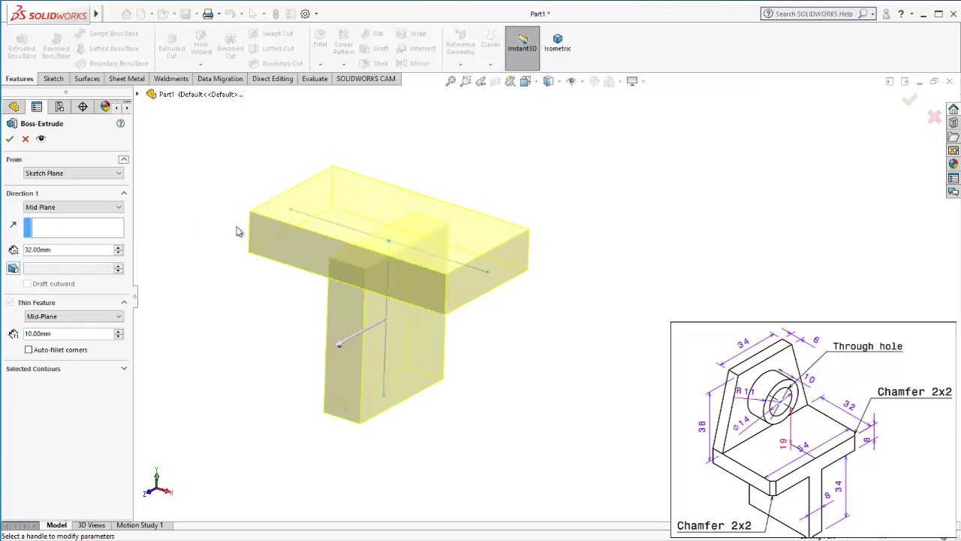
mouse_move(236, 226)
middle_down()
mouse_move(392, 279)
mouse_move(405, 197)
mouse_move(376, 220)
mouse_move(375, 247)
mouse_move(428, 210)
mouse_move(437, 232)
middle_up()
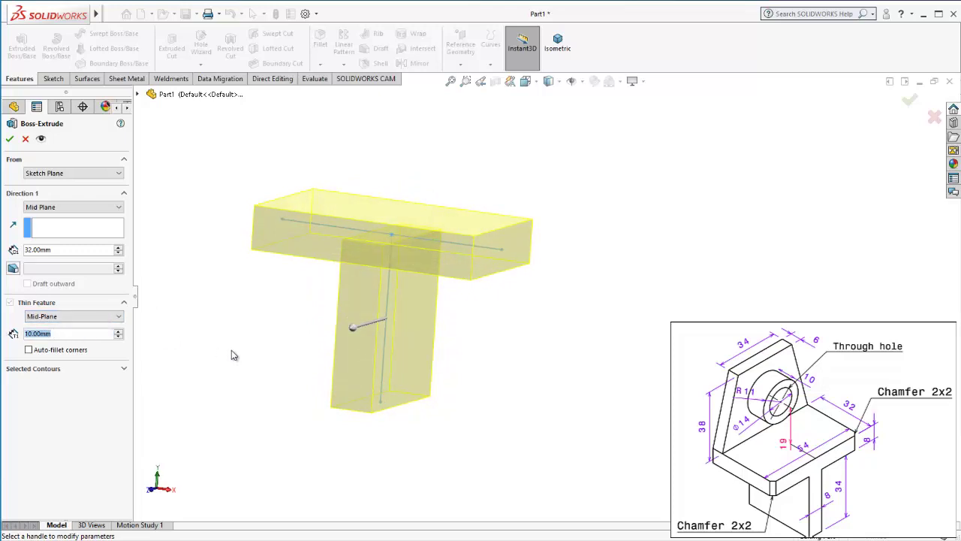
text(8)
key(Return)
mouse_move(253, 322)
middle_down()
mouse_move(360, 305)
mouse_move(363, 316)
mouse_move(339, 294)
mouse_move(353, 285)
middle_up()
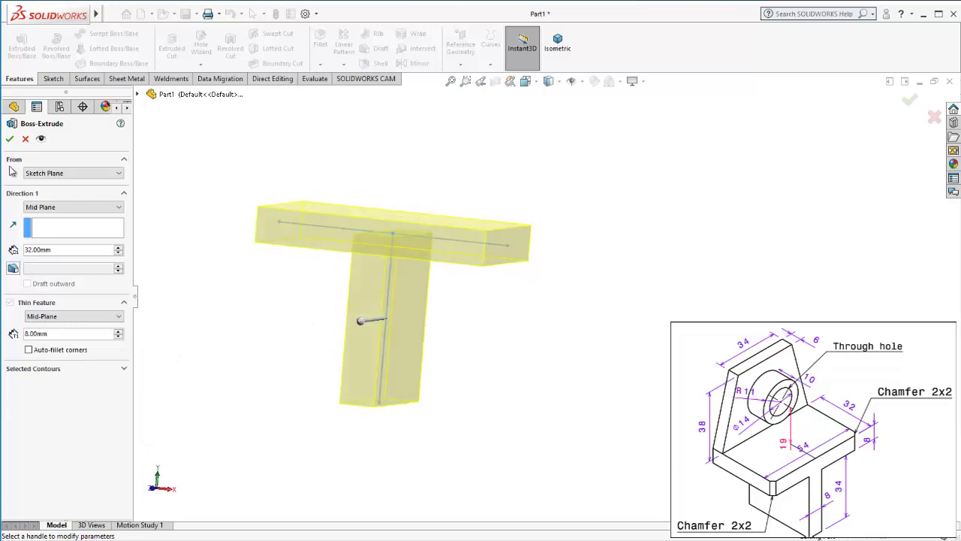
Accept the thin extrusion as Extrude-Thin1 and fit the T solid in view
click(12, 140)
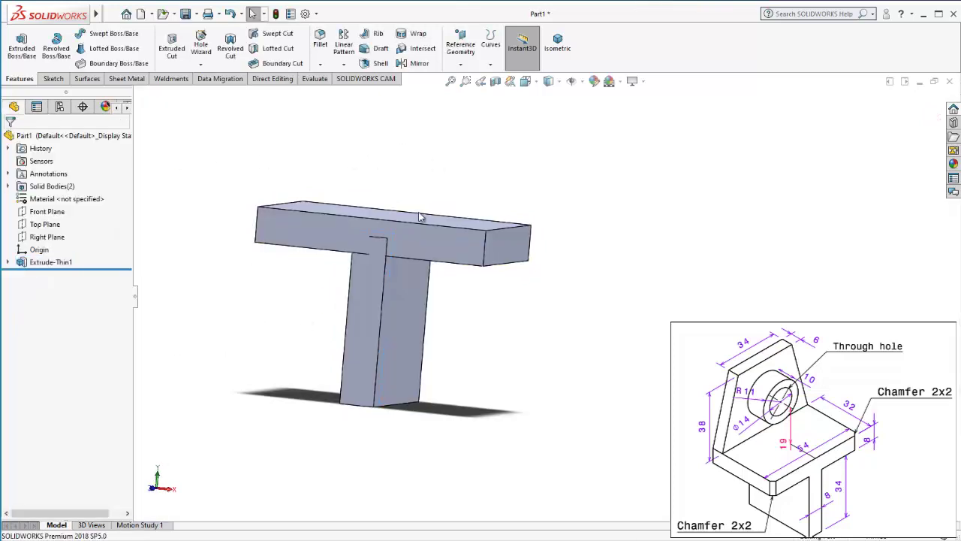
middle_drag(435, 254, 451, 365)
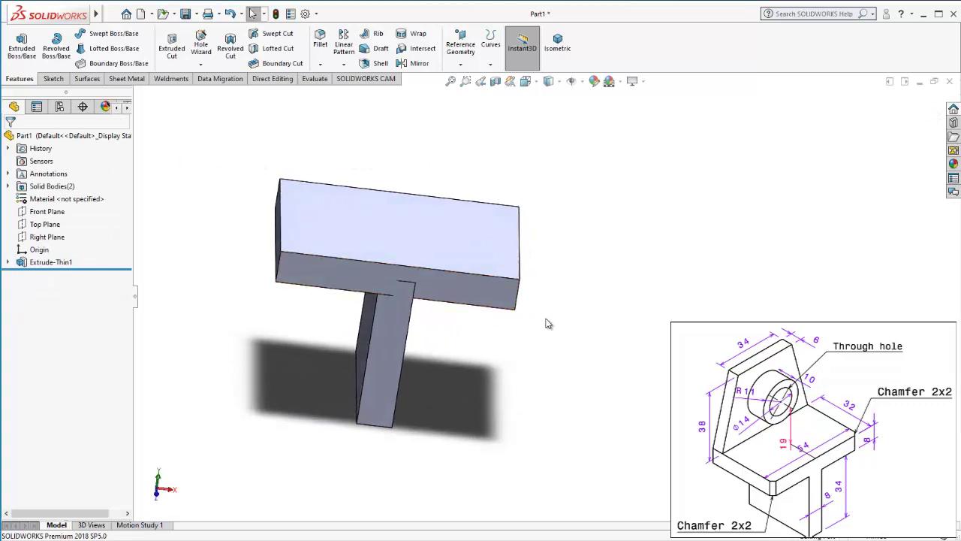
scroll(474, 285, down, 3)
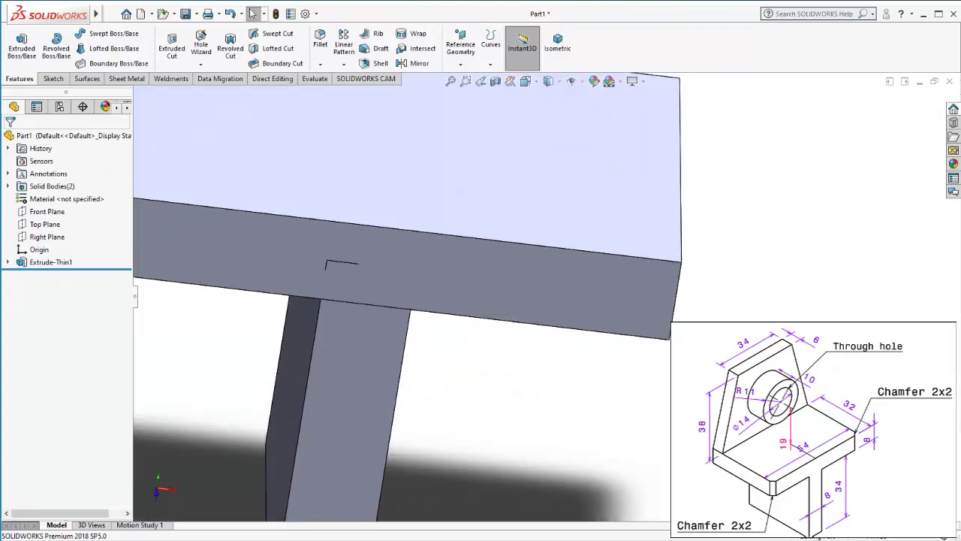
key(f)
mouse_move(325, 263)
middle_down()
mouse_move(479, 215)
mouse_move(405, 304)
mouse_move(471, 369)
mouse_move(454, 360)
middle_up()
scroll(479, 215, down, 3)
Select the T's faces and each of its two solid bodies to inspect them
click(433, 217)
click(405, 304)
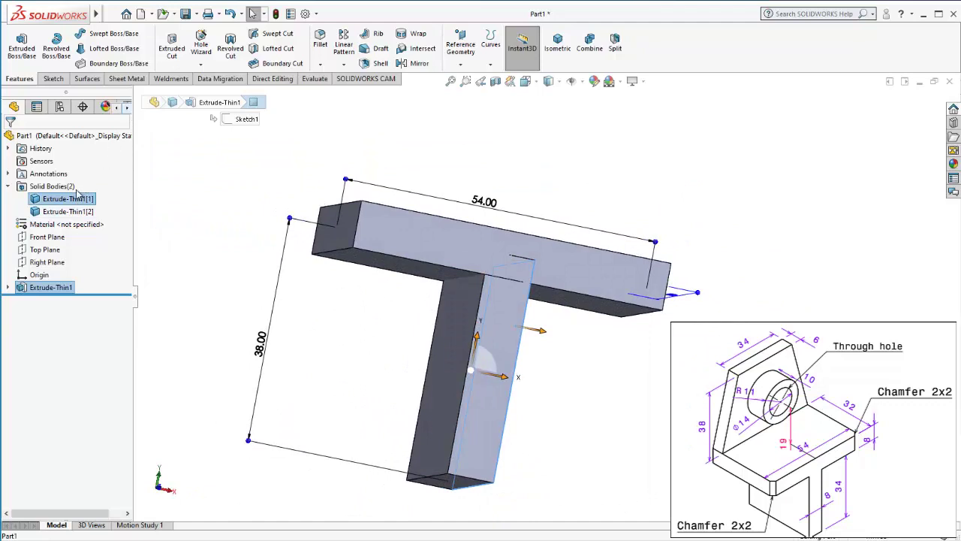
click(71, 212)
click(66, 199)
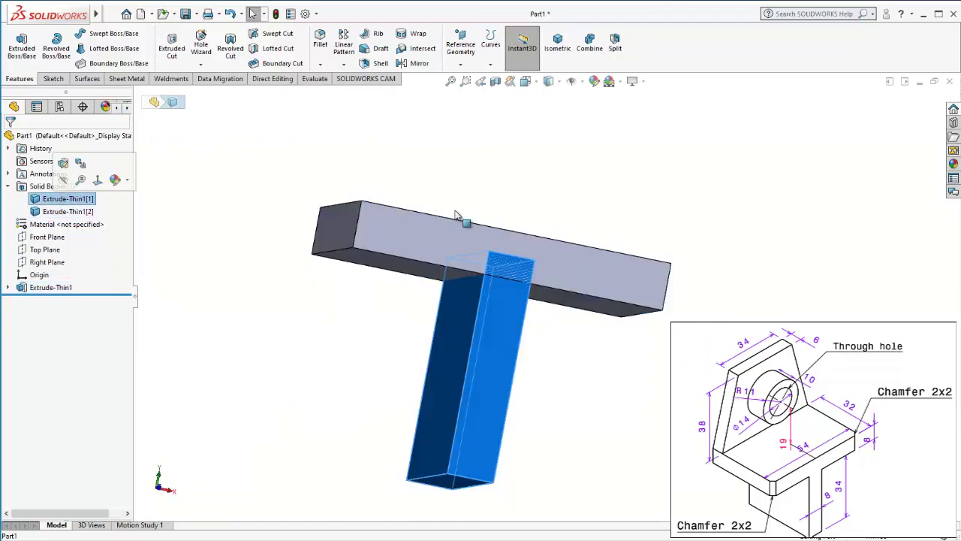
mouse_move(456, 215)
middle_down()
mouse_move(503, 220)
mouse_move(506, 200)
middle_up()
click(580, 164)
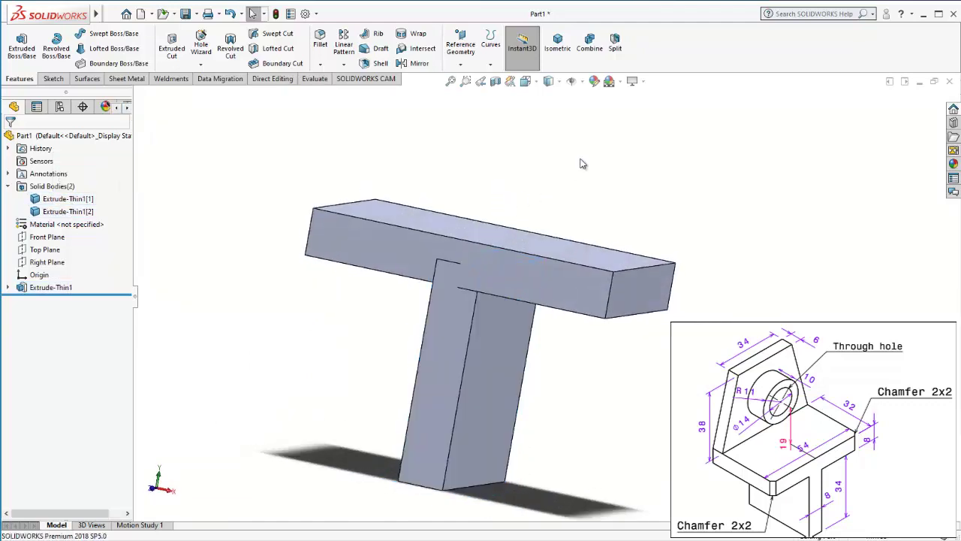
Combine the top bar and vertical plate bodies with Add into one solid, Combine2
click(590, 43)
middle_drag(579, 258, 535, 278)
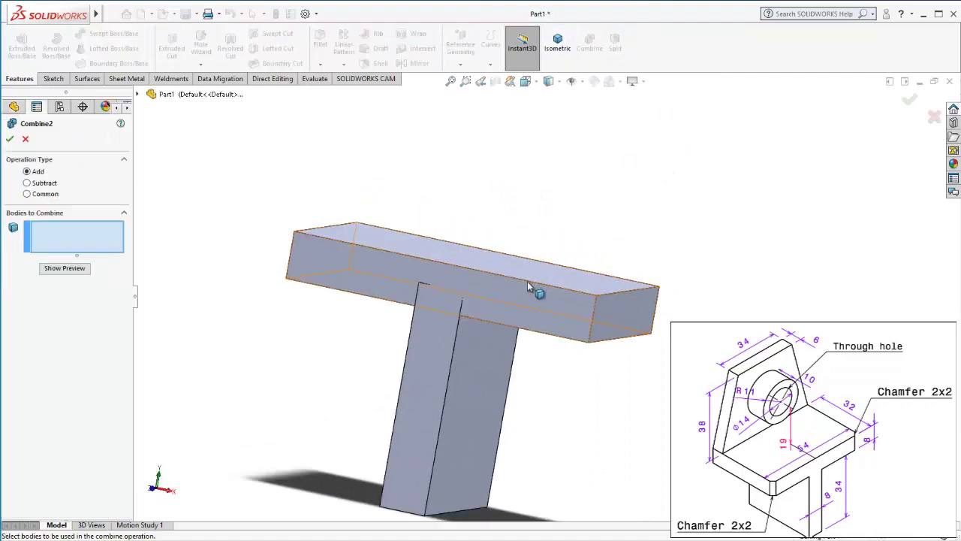
click(528, 286)
click(456, 369)
ctrl+middle_drag(566, 373, 420, 268)
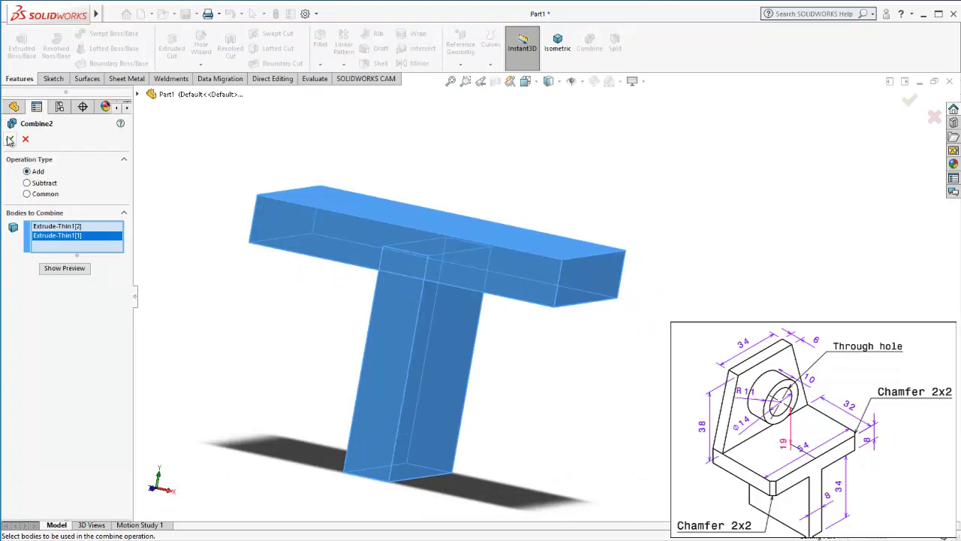
mouse_move(423, 157)
middle_down()
mouse_move(461, 279)
mouse_move(571, 265)
mouse_move(486, 314)
mouse_move(502, 321)
mouse_move(465, 391)
mouse_move(489, 343)
mouse_move(543, 328)
middle_up()
click(485, 314)
Add a 34 mm size dimension for the stem height
key(Escape)
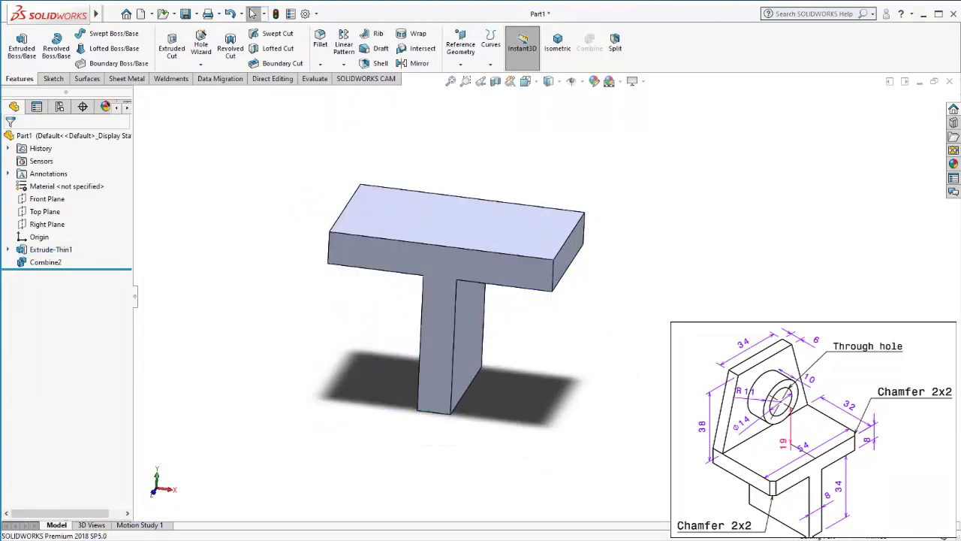
middle_drag(635, 255, 526, 225)
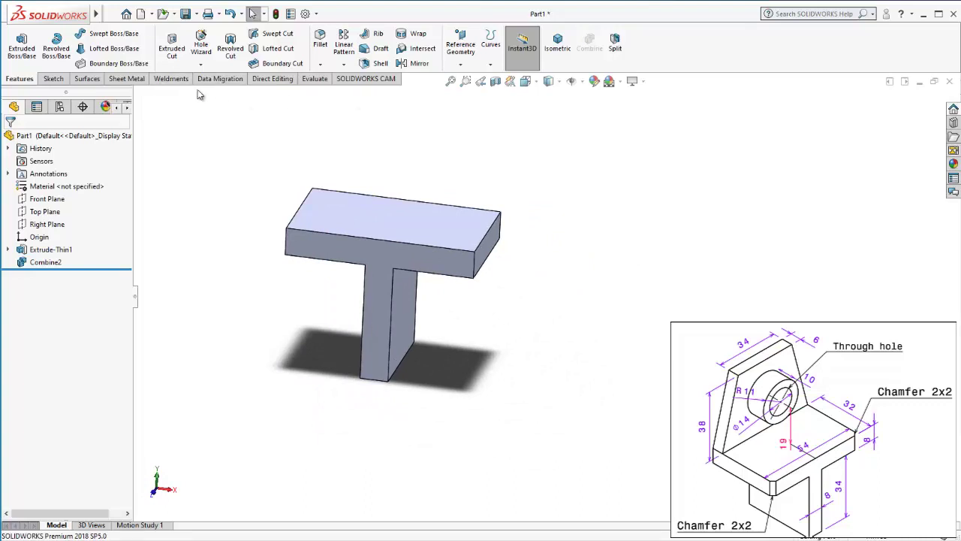
click(53, 79)
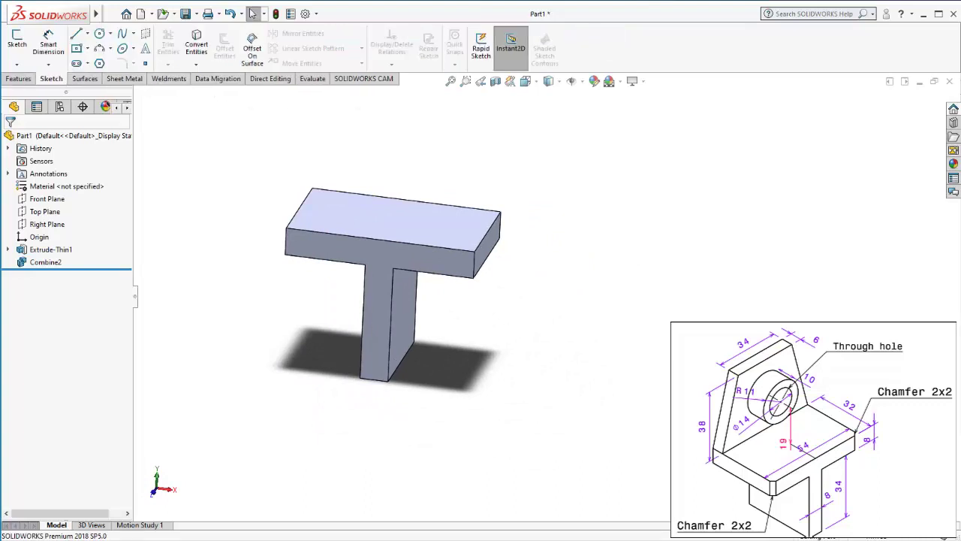
click(47, 47)
scroll(529, 337, down, 2)
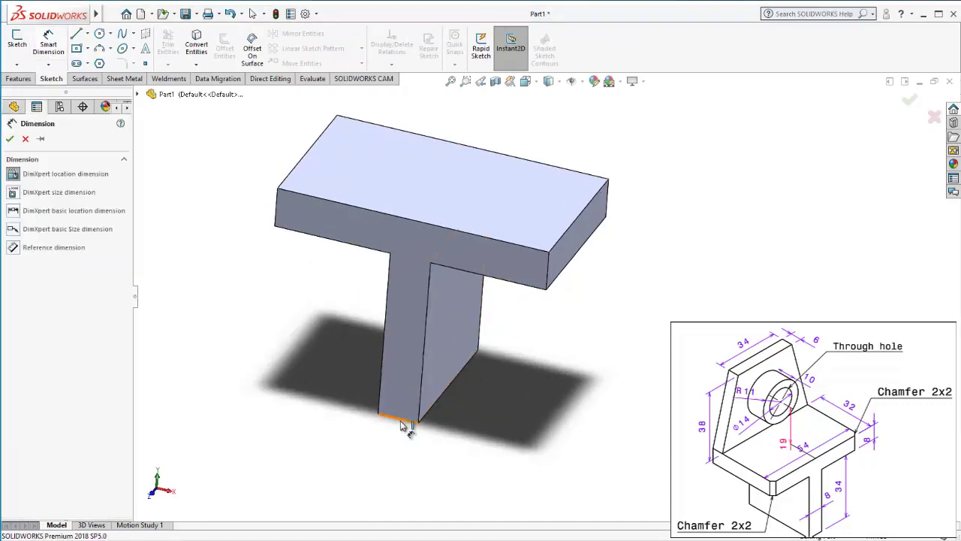
click(477, 331)
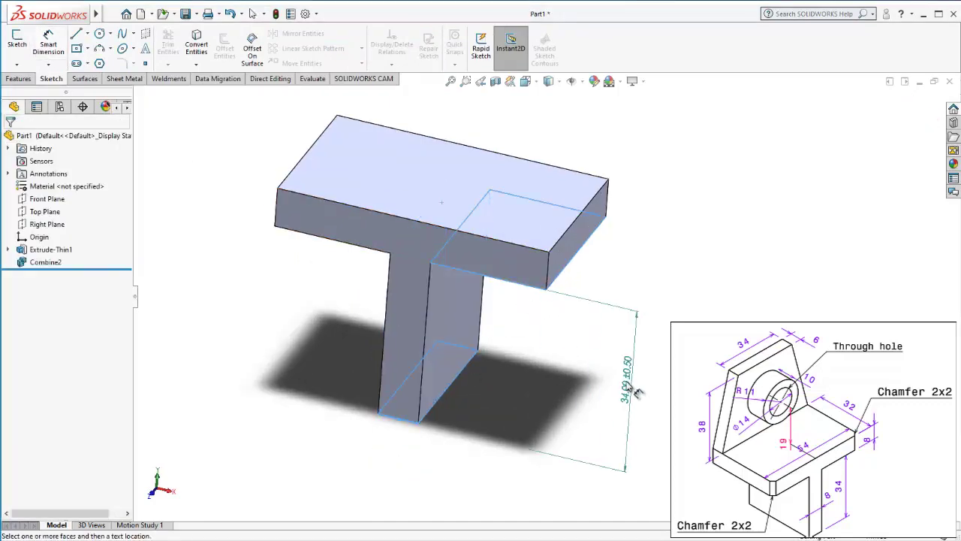
click(604, 376)
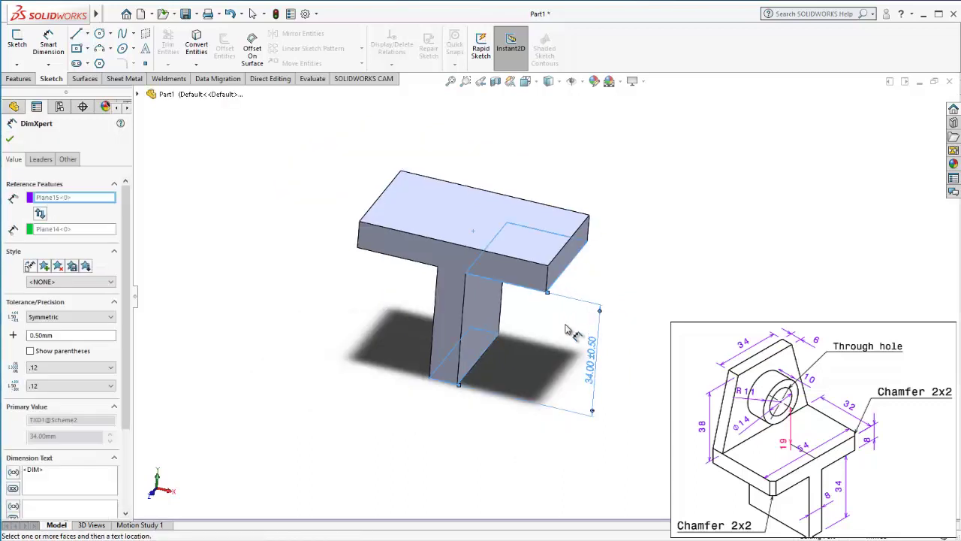
Add the 8 mm flange thickness dimension
click(549, 240)
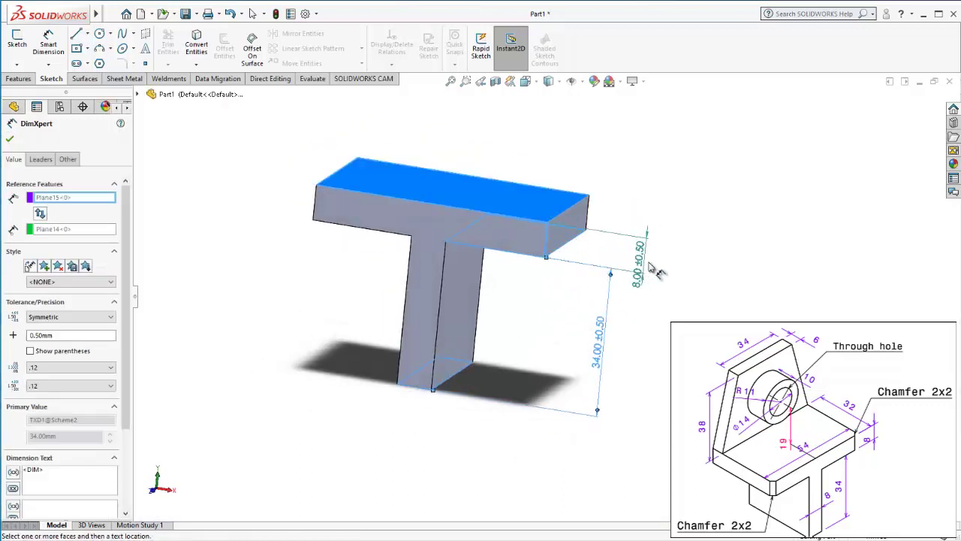
click(637, 259)
middle_drag(546, 307, 542, 319)
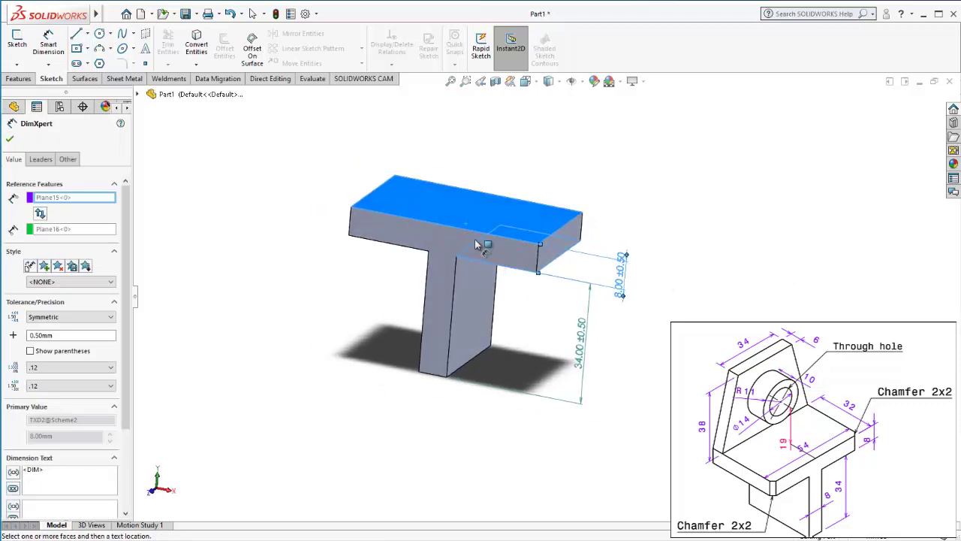
mouse_move(475, 244)
middle_down()
mouse_move(500, 273)
mouse_move(572, 275)
middle_up()
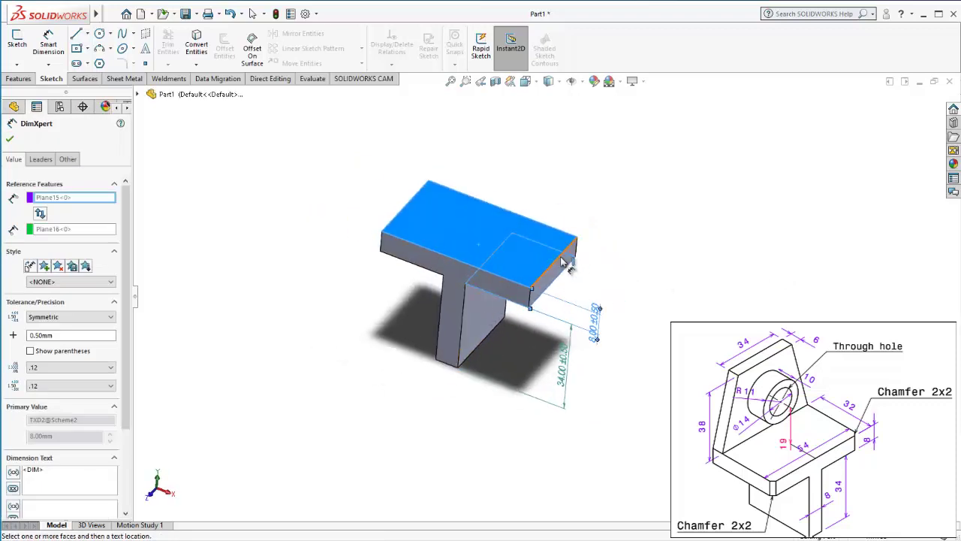
Add the 32 ±0.50 flange width dimension and close the dimensioning panel
click(561, 261)
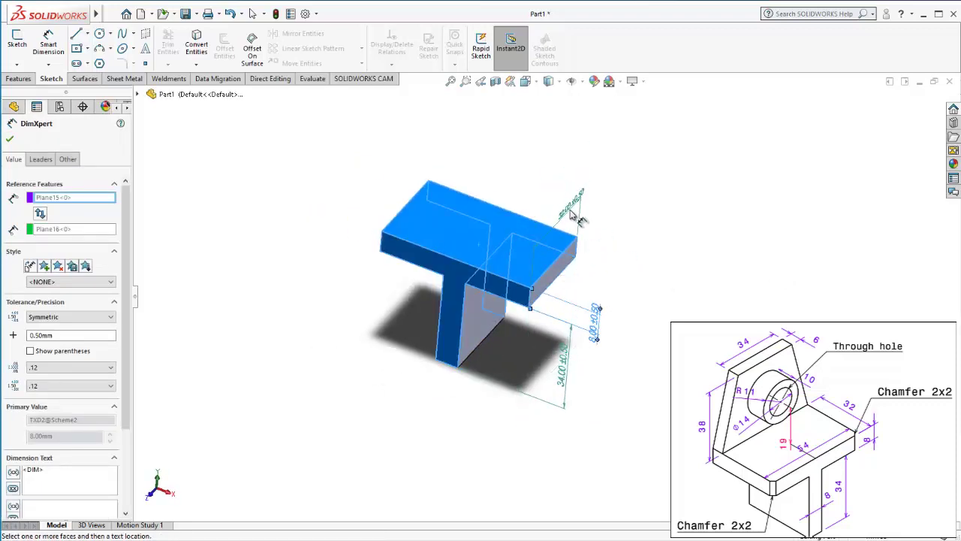
click(578, 218)
mouse_move(623, 251)
middle_down()
mouse_move(599, 281)
mouse_move(531, 297)
mouse_move(518, 247)
mouse_move(490, 217)
mouse_move(502, 213)
mouse_move(470, 246)
mouse_move(459, 239)
middle_up()
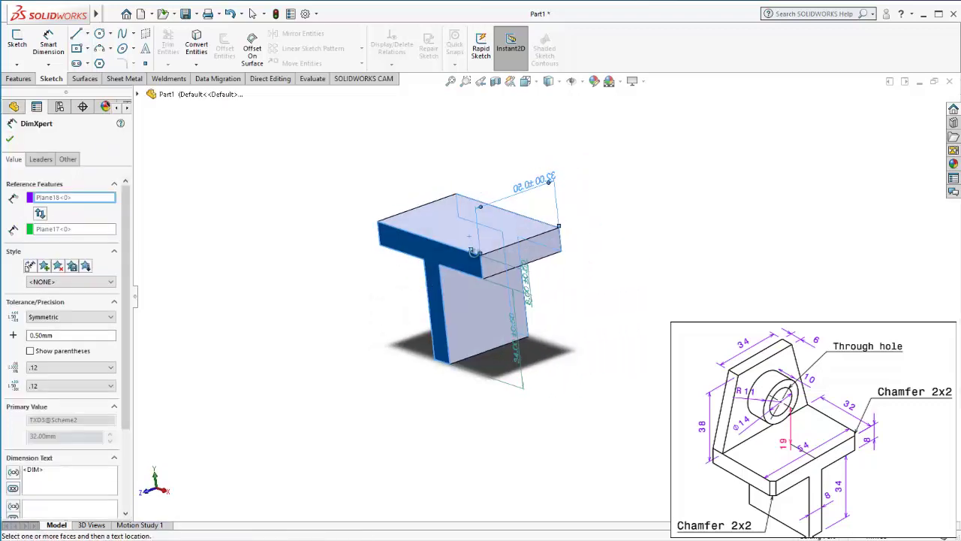
click(21, 81)
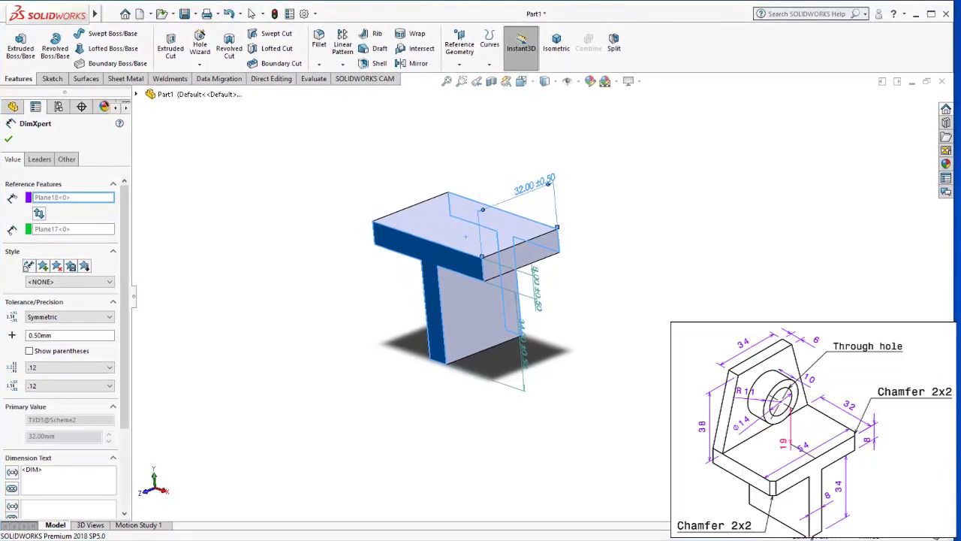
key(f)
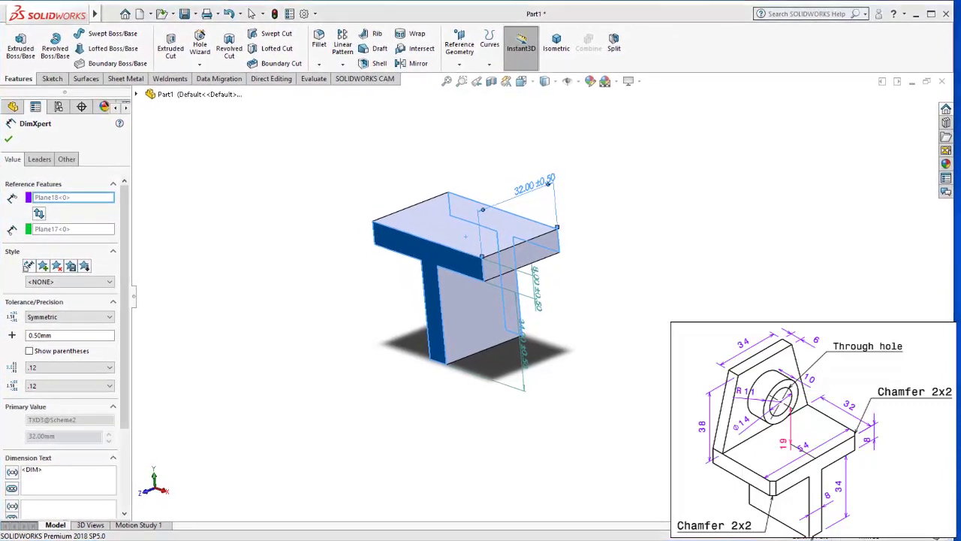
key(Return)
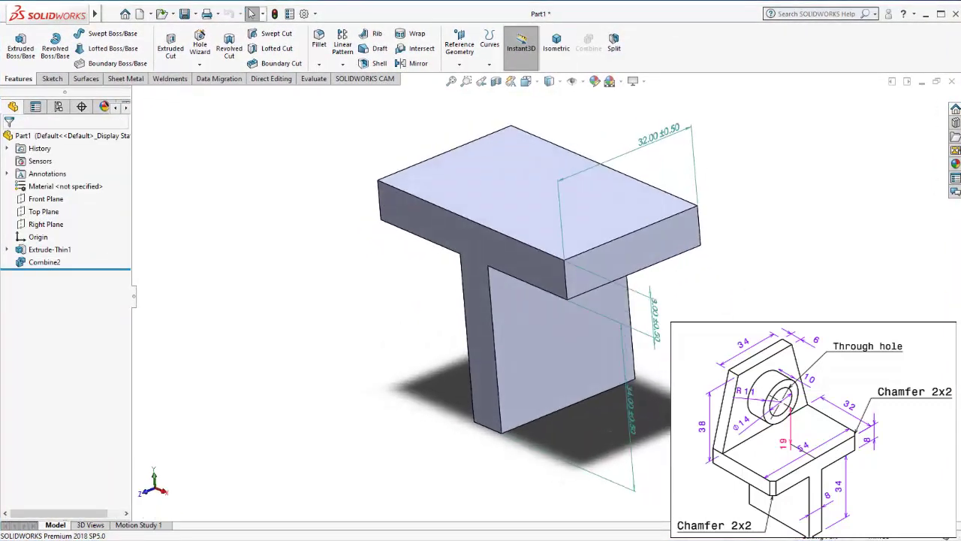
Snap the part to isometric view and switch off Shadows In Shaded Mode
middle_drag(738, 290, 363, 221)
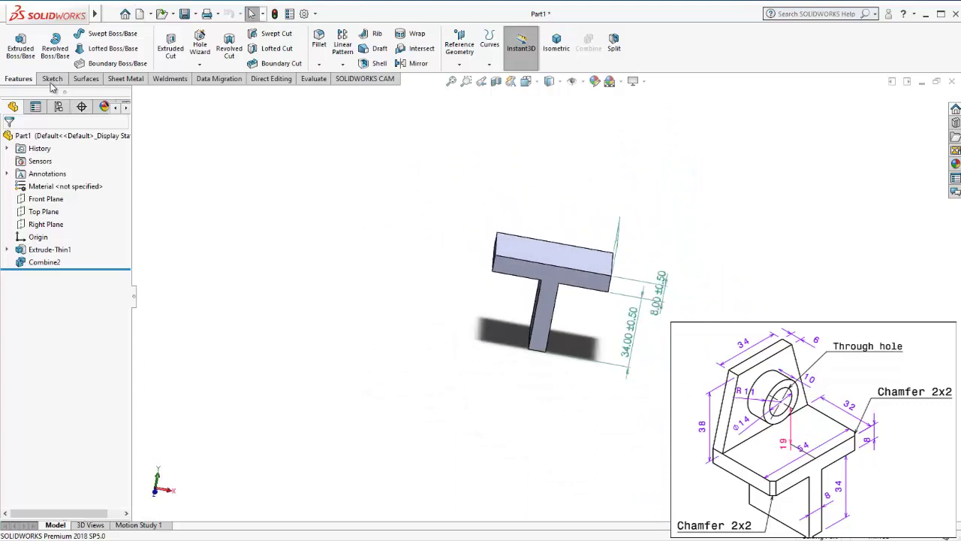
middle_drag(576, 230, 600, 359)
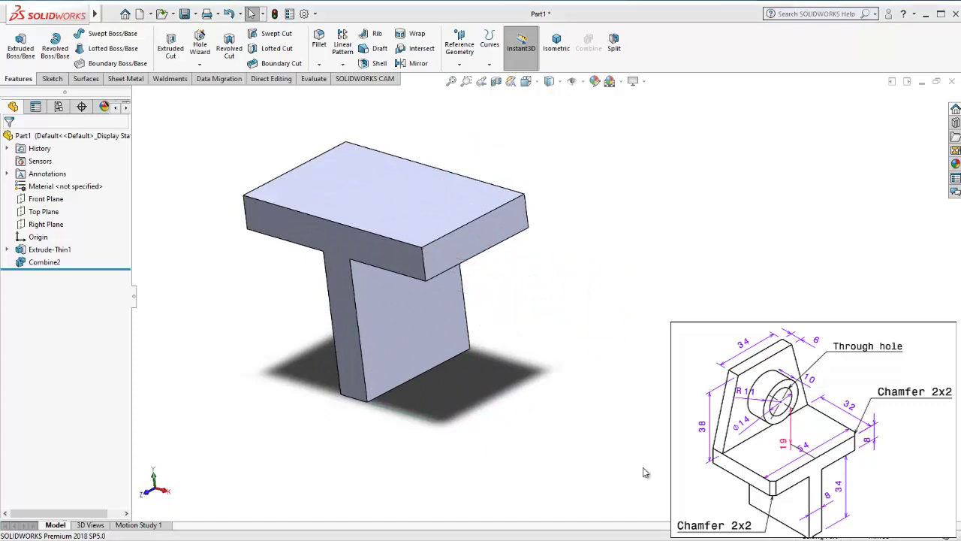
middle_drag(497, 318, 558, 218)
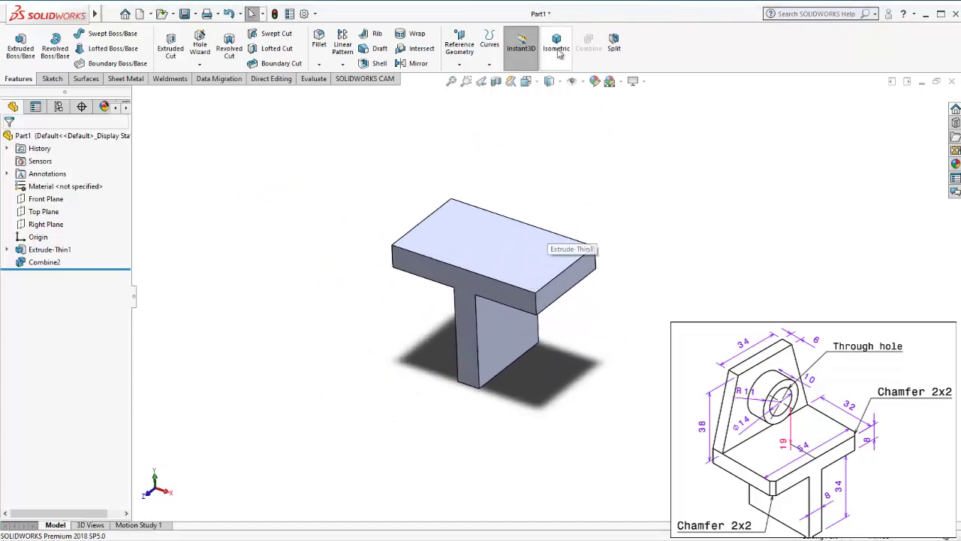
click(557, 41)
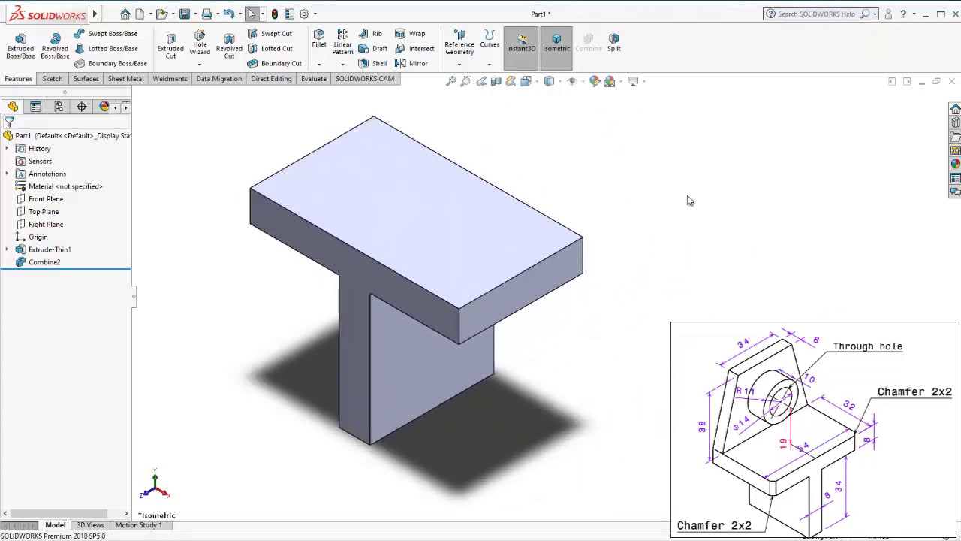
click(638, 83)
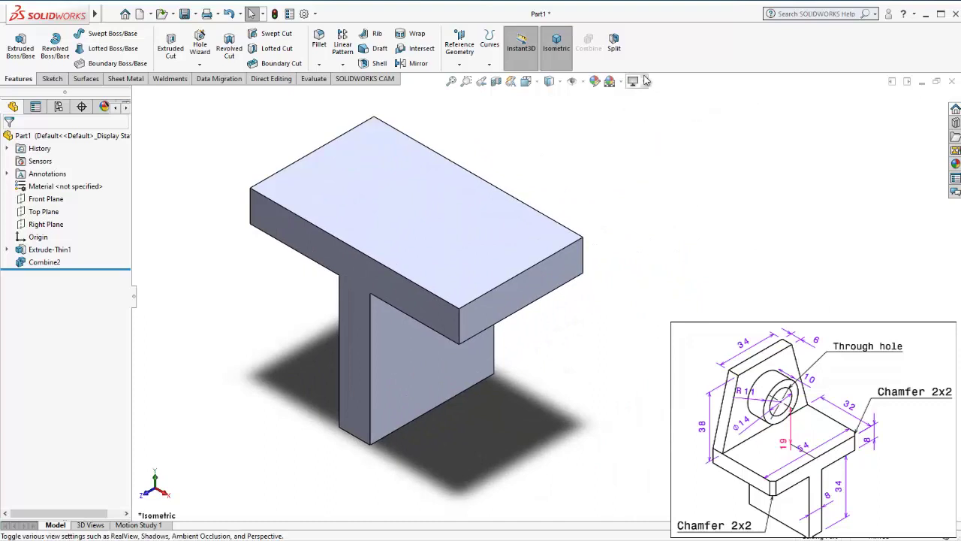
click(684, 97)
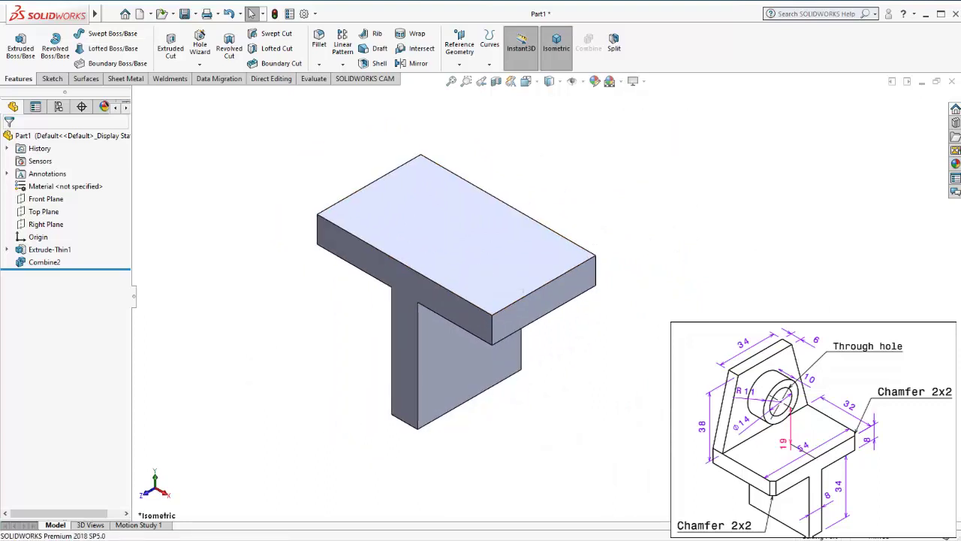
click(557, 43)
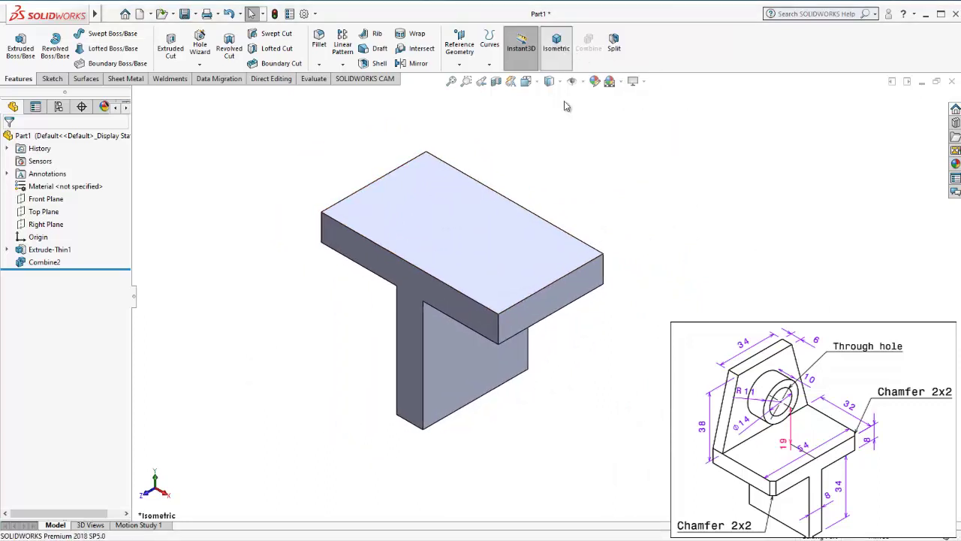
mouse_move(607, 232)
middle_down()
mouse_move(568, 189)
mouse_move(440, 215)
mouse_move(607, 237)
mouse_move(521, 218)
mouse_move(506, 258)
middle_up()
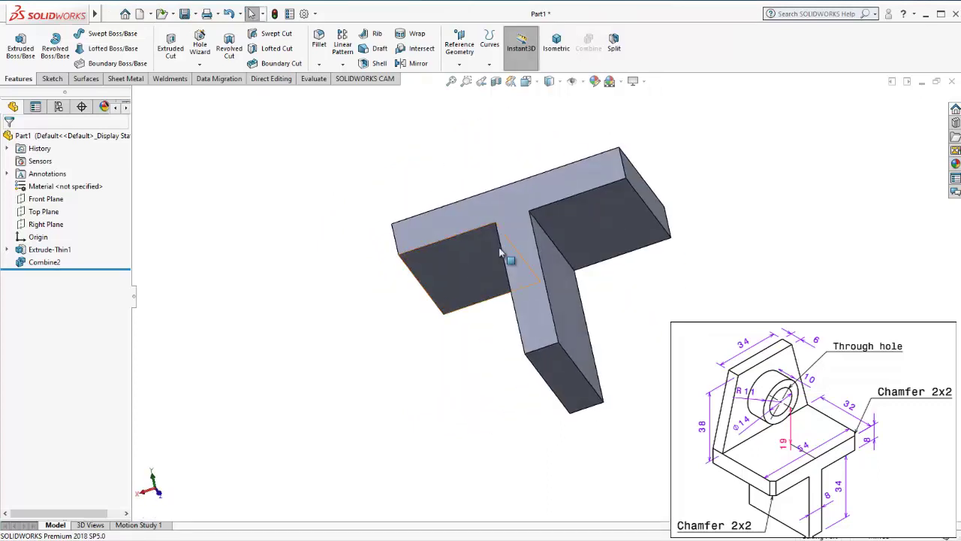
Start a sketch normal to the T face and draw a vertical centerline from its midpoint
click(536, 213)
click(619, 165)
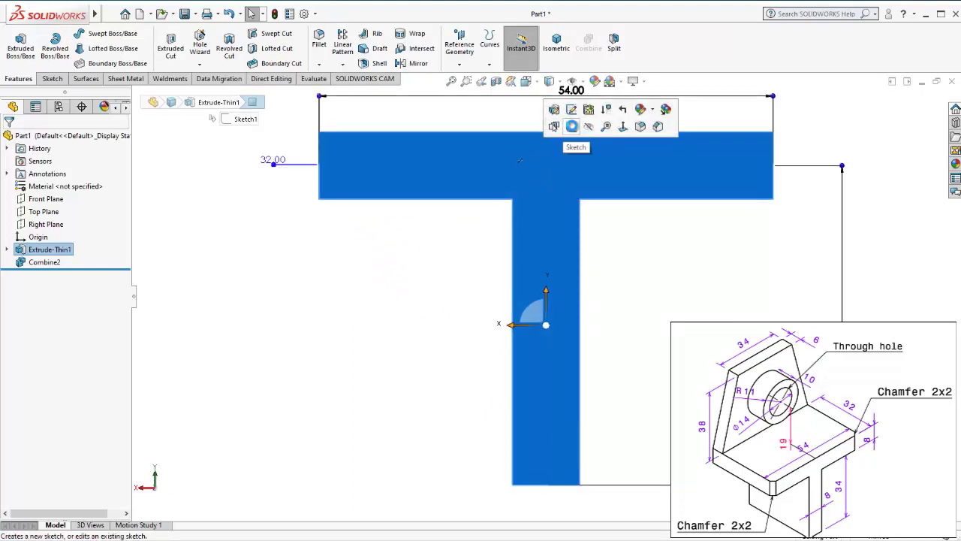
click(571, 126)
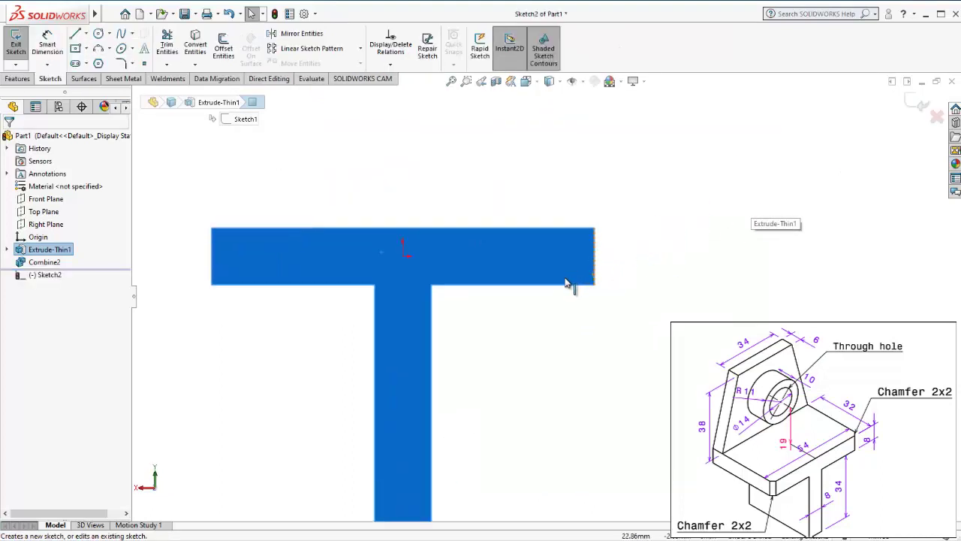
scroll(608, 250, down, 1)
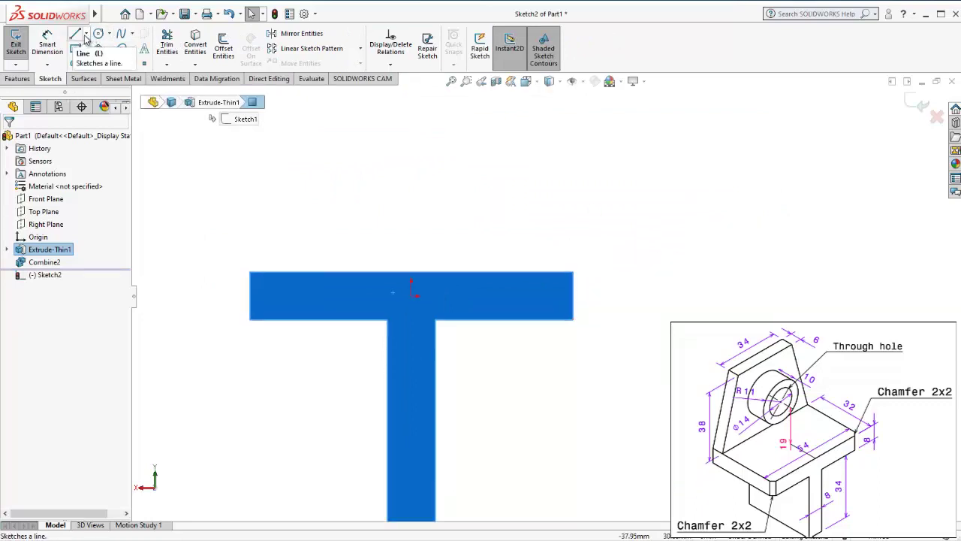
click(86, 34)
click(97, 60)
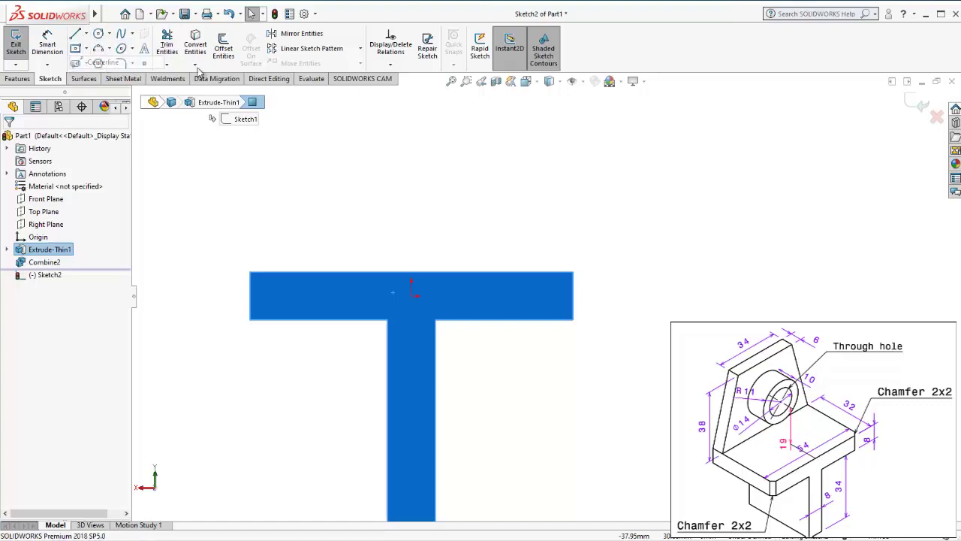
click(411, 294)
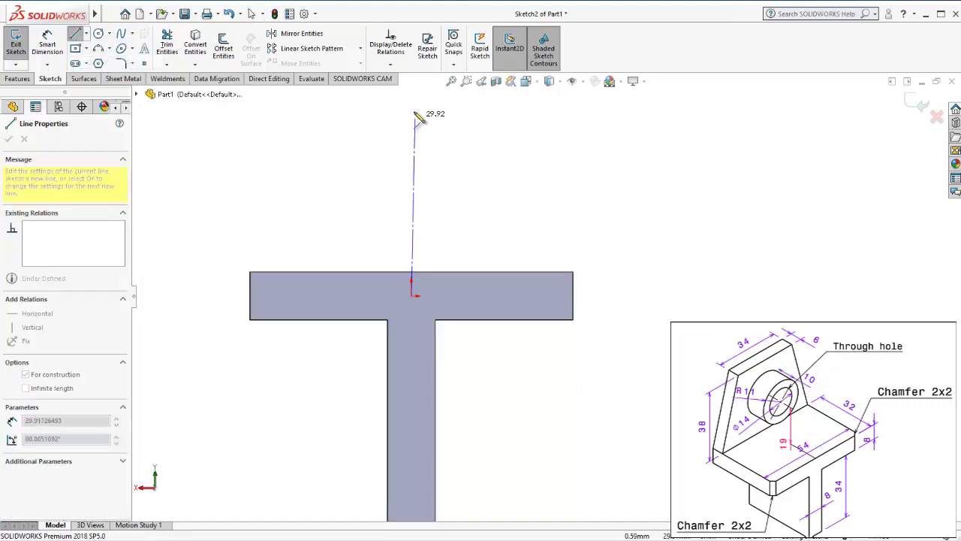
click(411, 106)
scroll(472, 131, up, 2)
scroll(498, 167, up, 2)
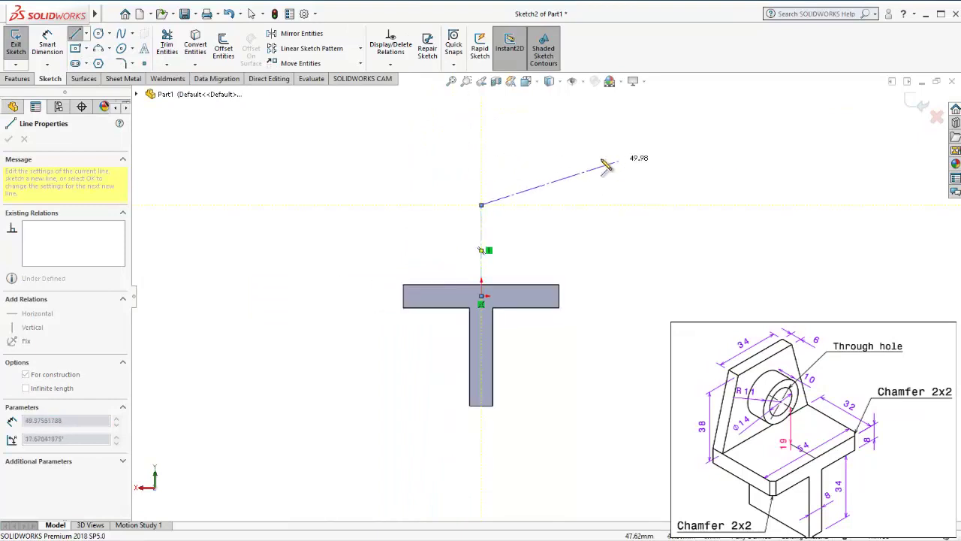
key(Escape)
scroll(586, 233, down, 2)
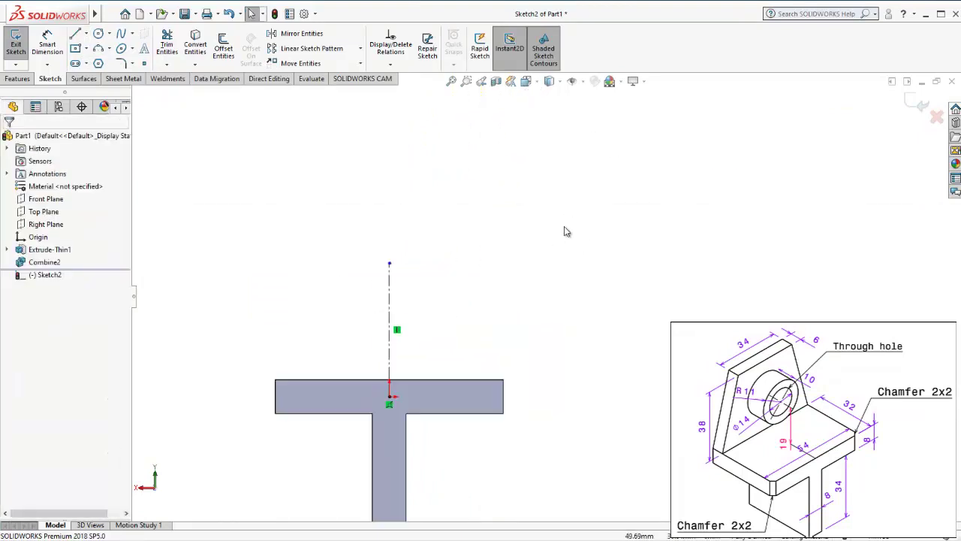
Draw a horizontal midpoint line on the centerline and dimension it 34 mm long
click(75, 33)
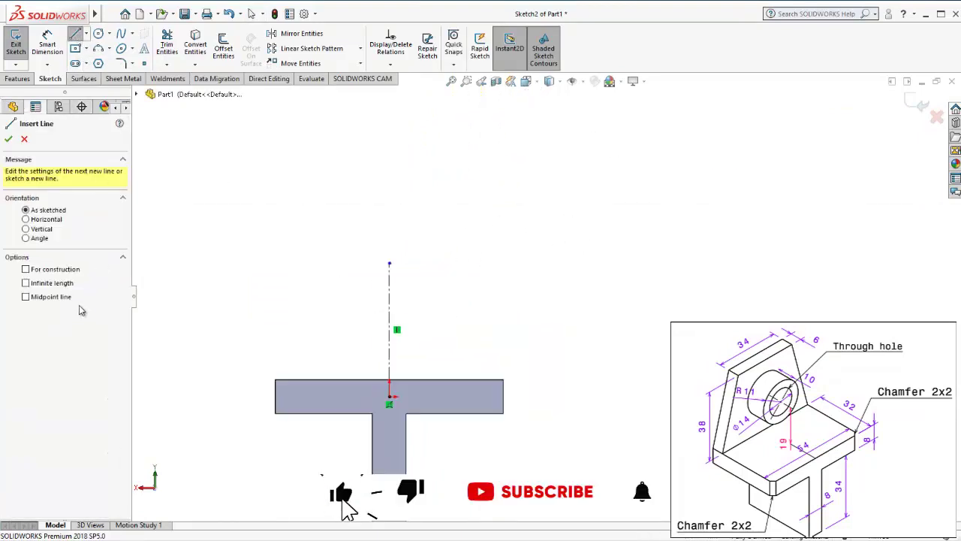
click(388, 263)
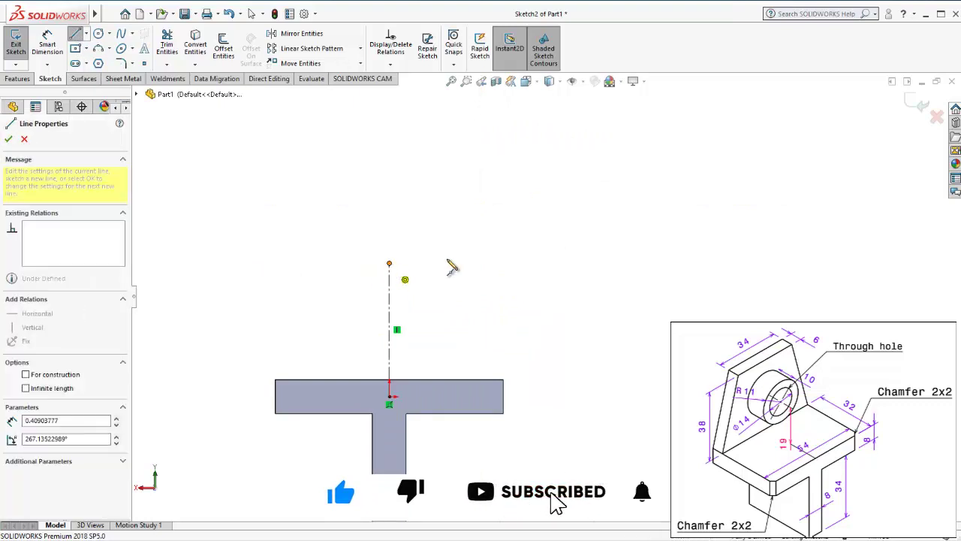
click(461, 262)
key(Escape)
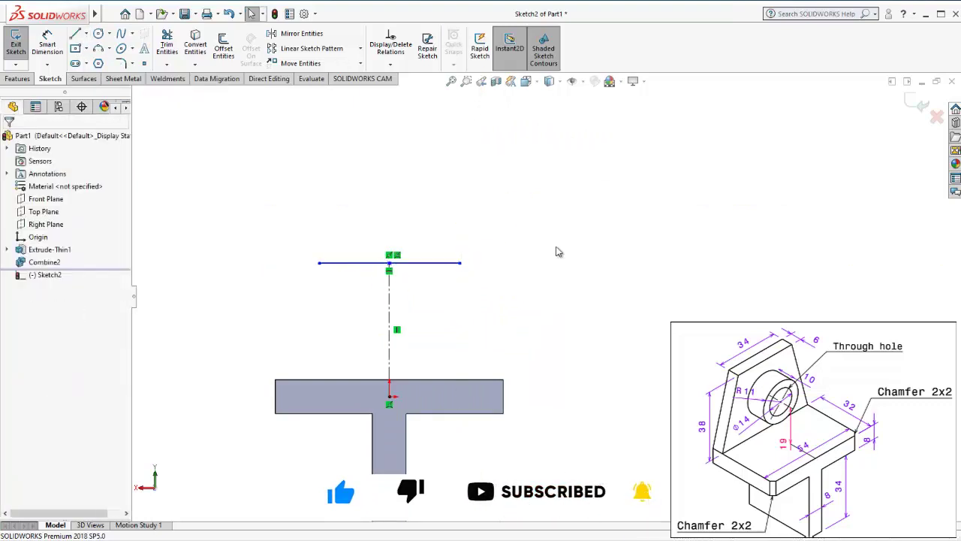
click(46, 45)
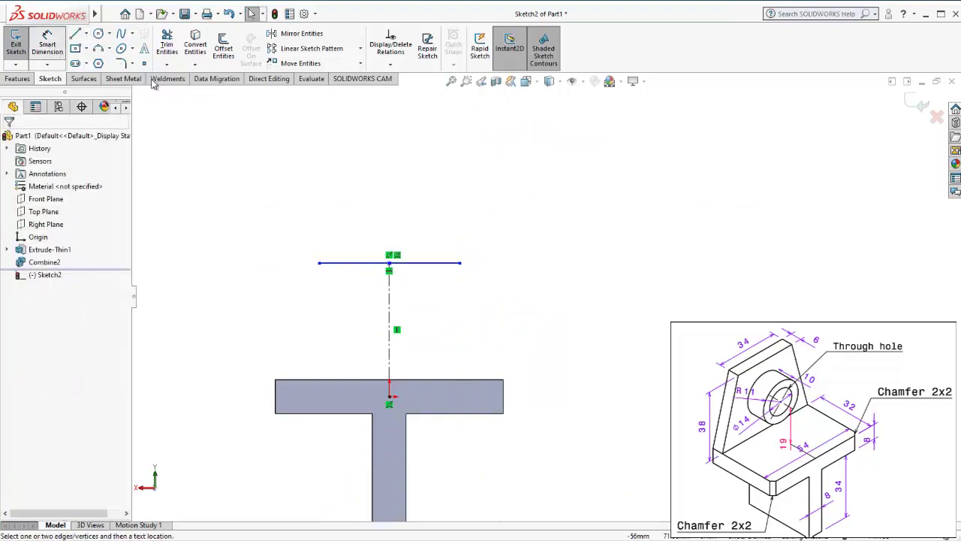
click(420, 264)
click(423, 187)
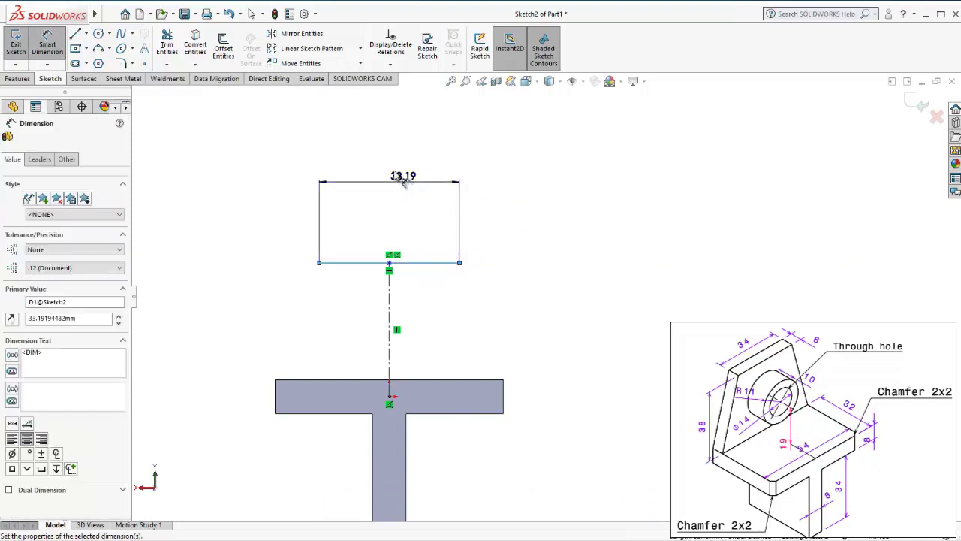
text(34)
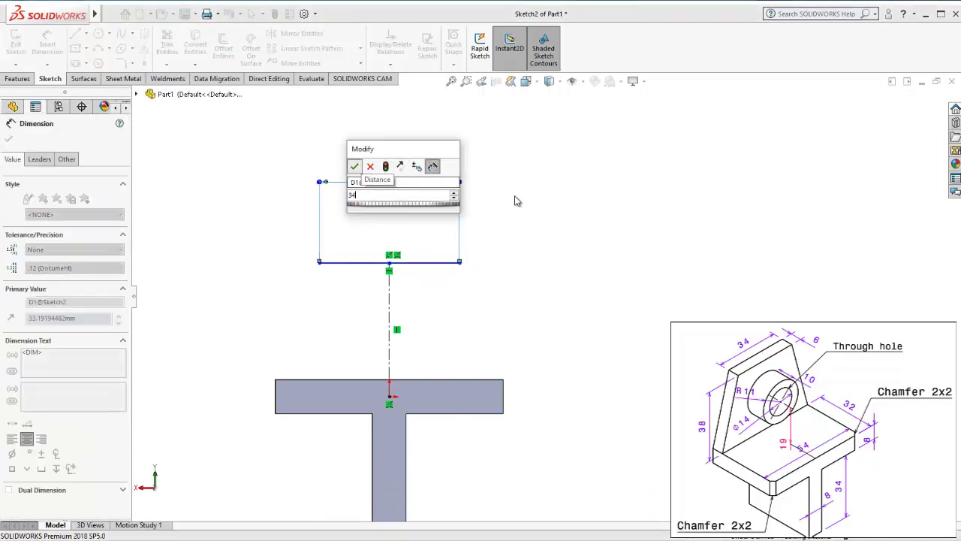
key(Return)
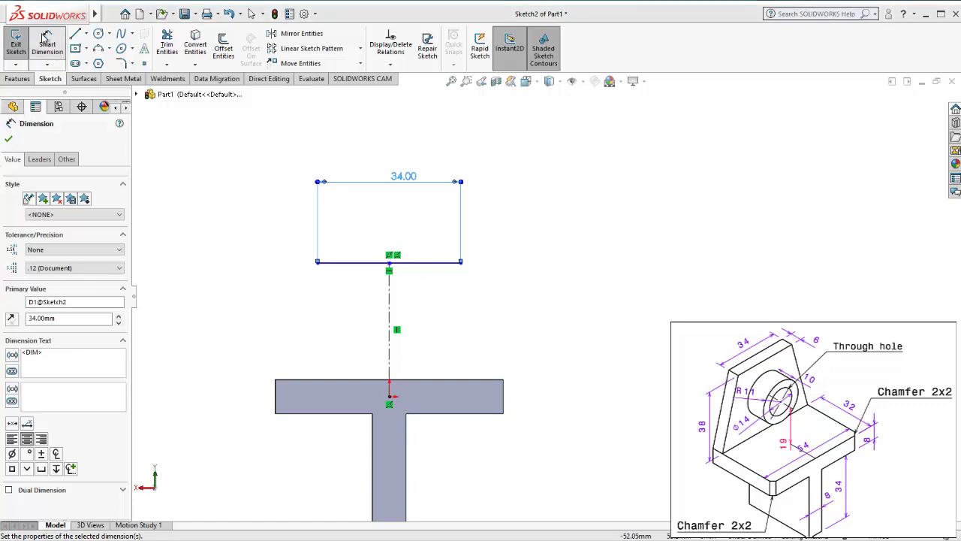
Dimension the 34 mm top line 38 mm above the base's top edge
click(462, 381)
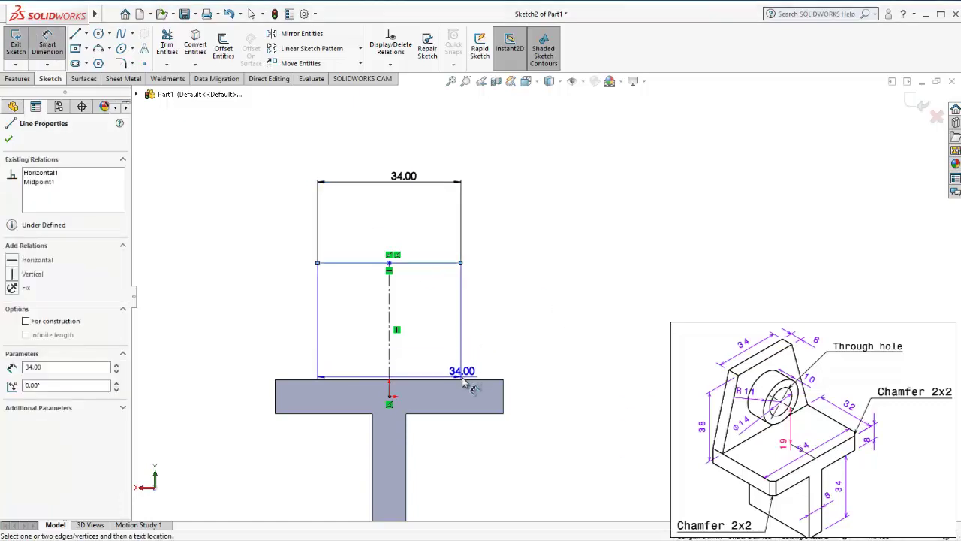
click(462, 383)
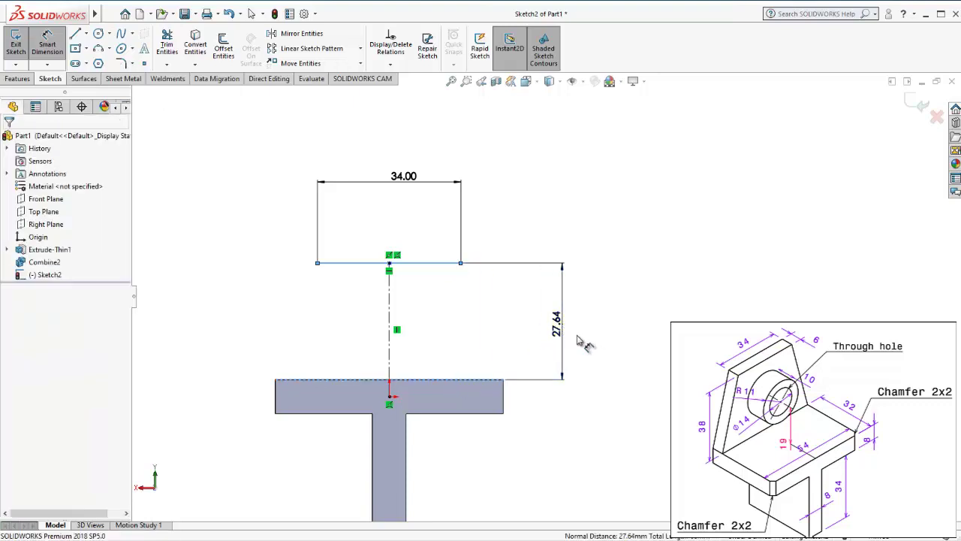
click(575, 336)
text(38)
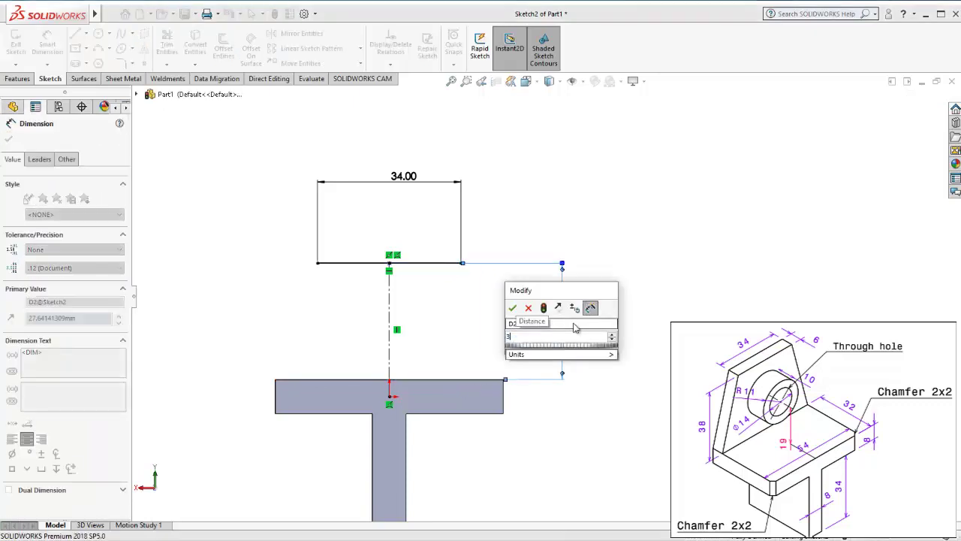
click(510, 309)
scroll(556, 316, down, 1)
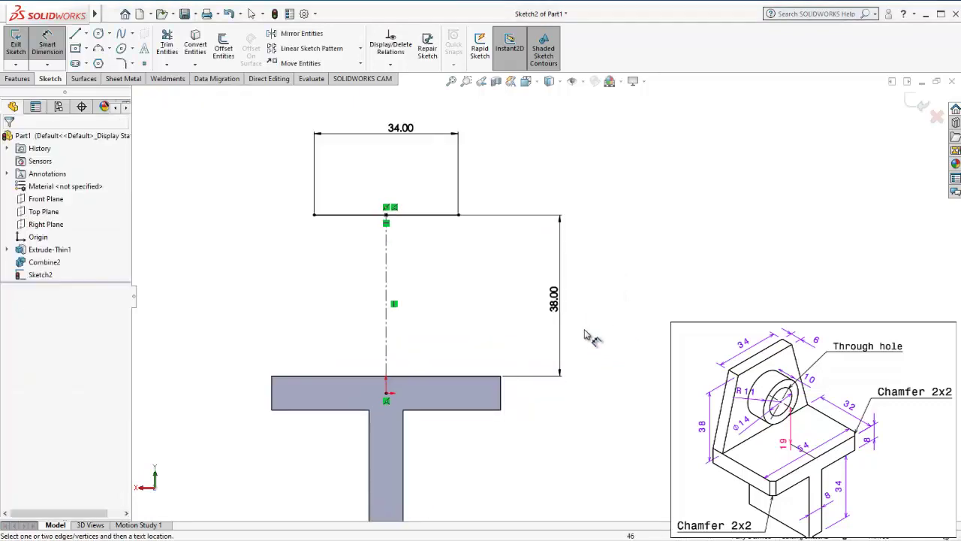
Close the trapezoid with slanted sides to the base ends and a bottom edge
click(78, 36)
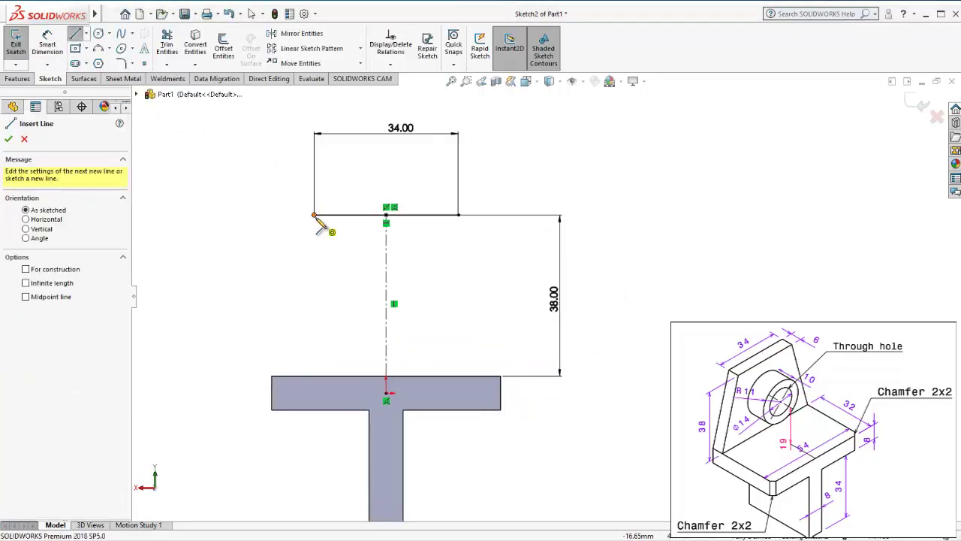
click(314, 215)
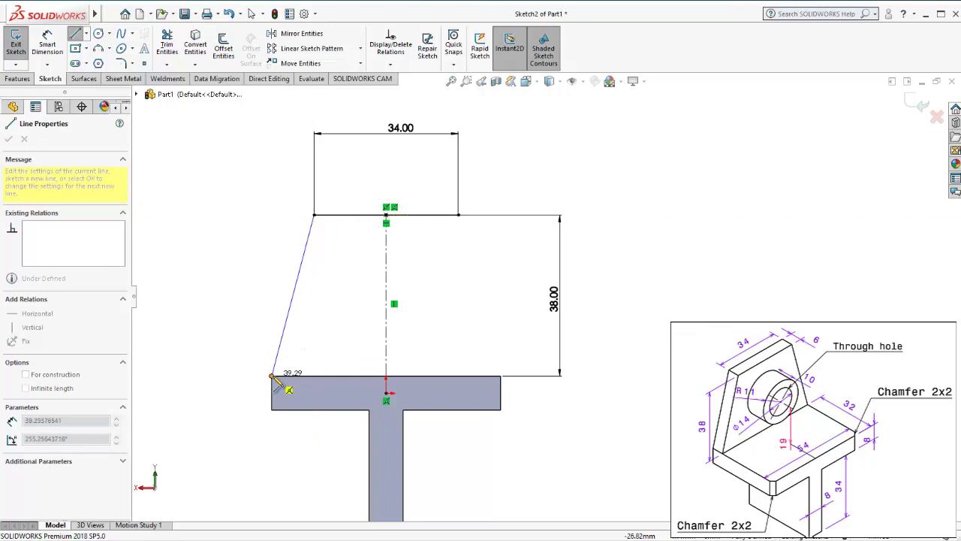
click(272, 376)
click(500, 376)
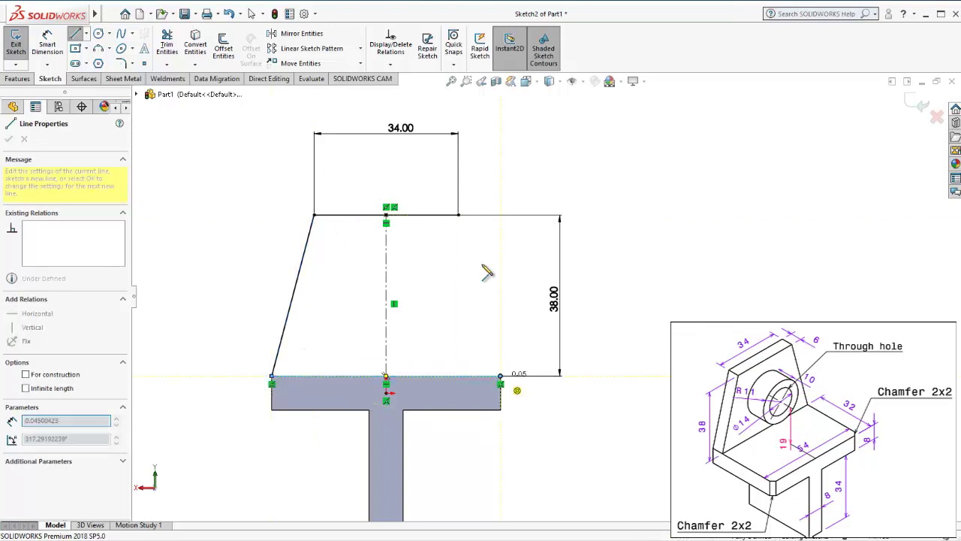
click(458, 215)
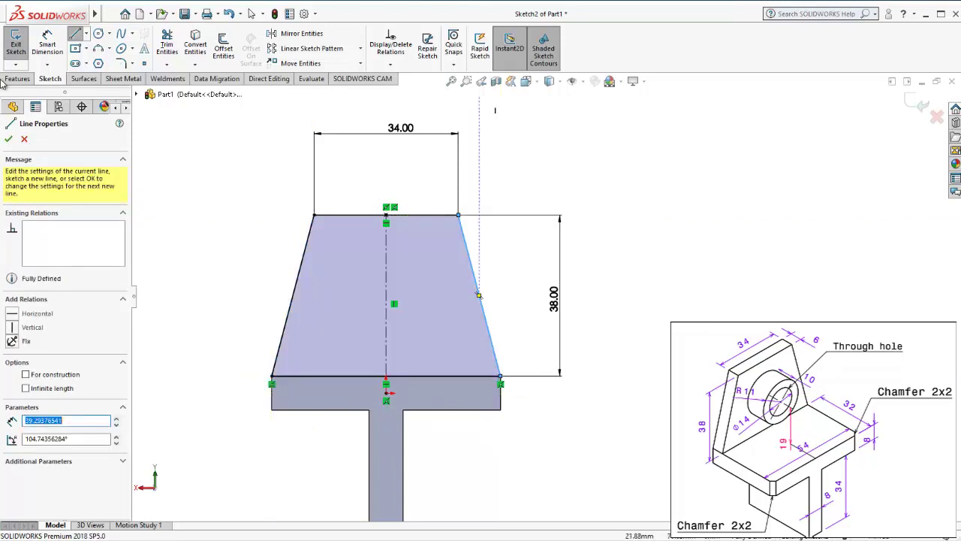
click(9, 139)
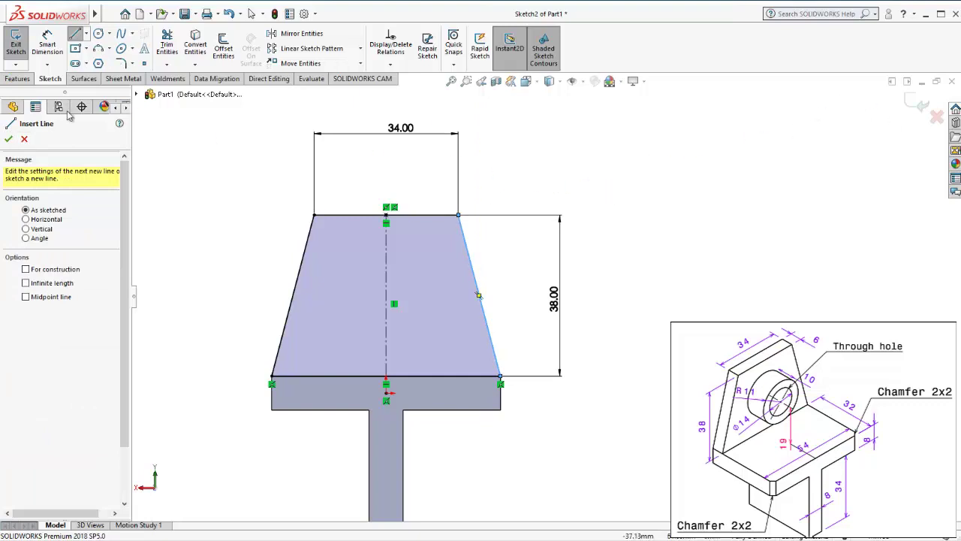
click(9, 139)
scroll(574, 201, up, 3)
mouse_move(574, 201)
middle_down()
mouse_move(521, 268)
mouse_move(530, 261)
mouse_move(496, 270)
middle_up()
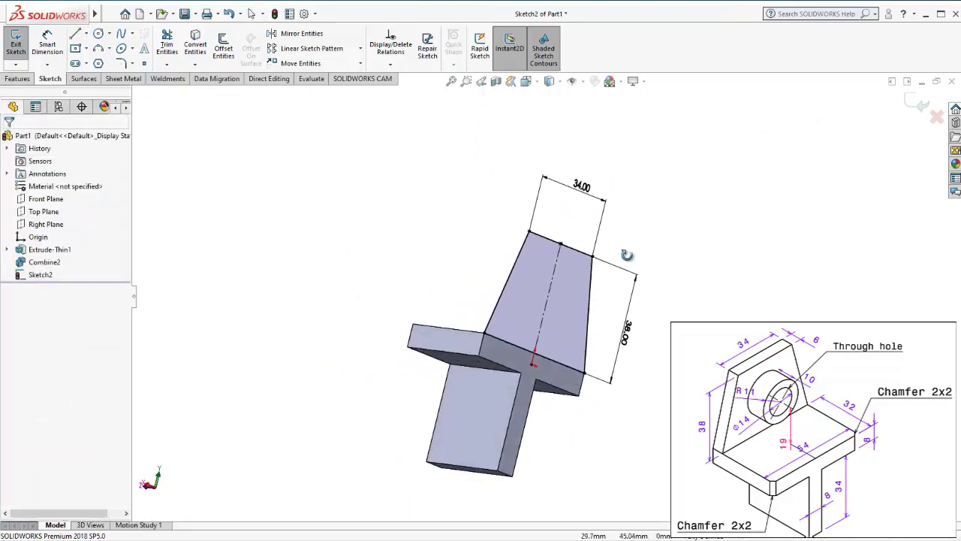
mouse_move(654, 328)
middle_down()
mouse_move(611, 365)
mouse_move(658, 348)
mouse_move(594, 317)
mouse_move(606, 366)
middle_up()
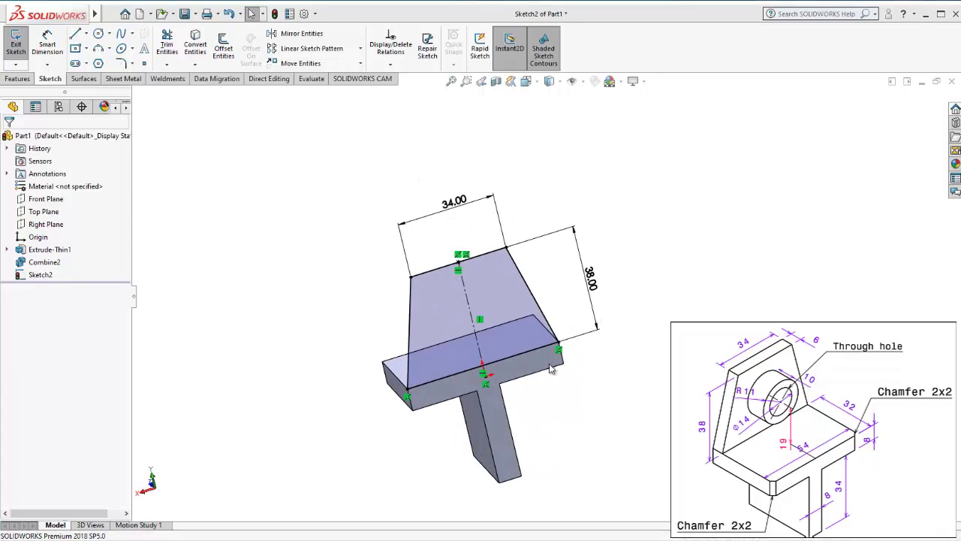
mouse_move(548, 420)
middle_down()
mouse_move(548, 396)
mouse_move(532, 377)
middle_up()
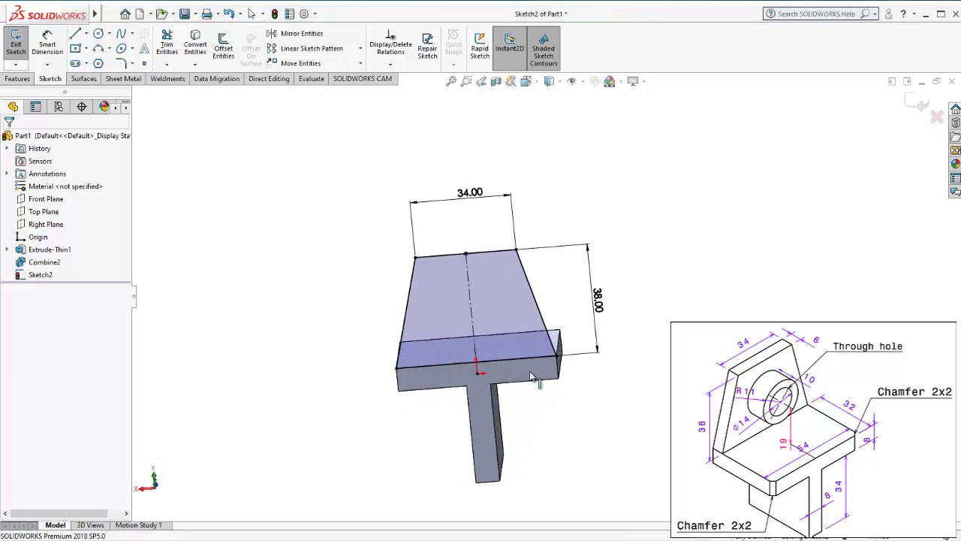
click(544, 81)
click(578, 143)
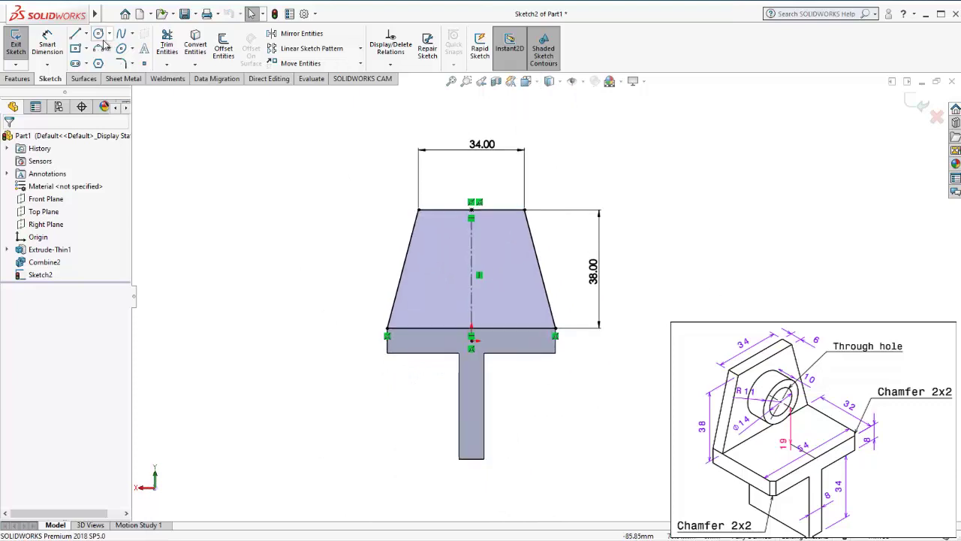
Draw a circle centred on the upright's centreline and set its diameter to 14 mm
click(100, 37)
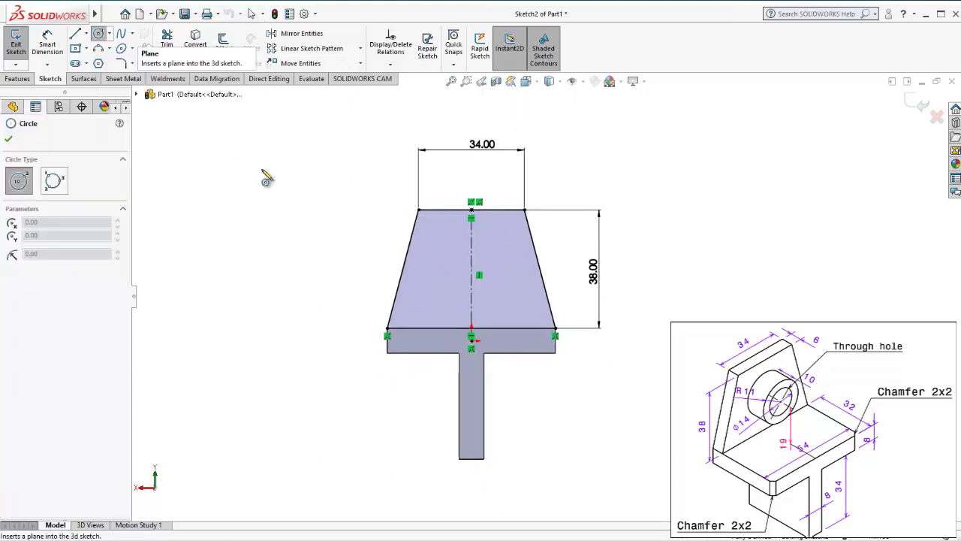
scroll(450, 250, down, 2)
scroll(466, 259, down, 1)
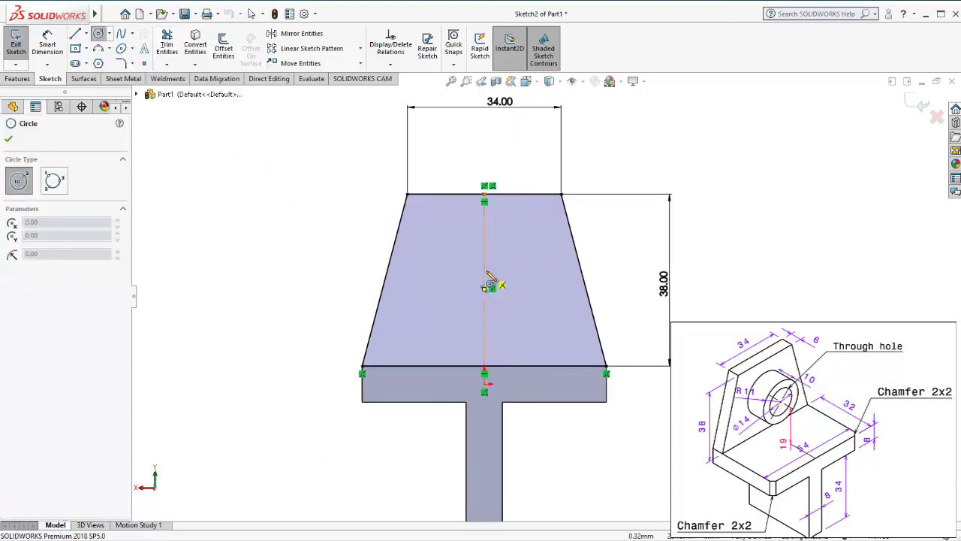
click(484, 269)
click(468, 255)
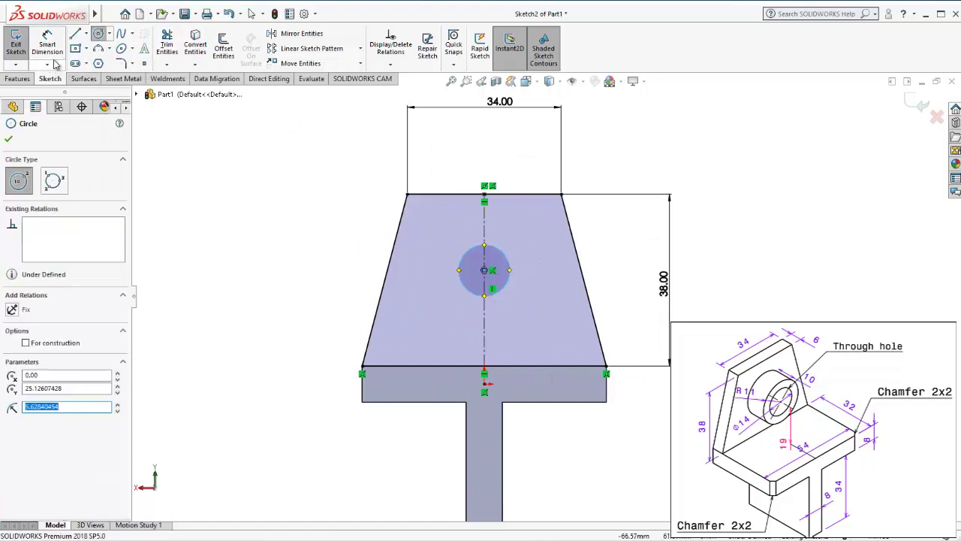
key(Escape)
click(547, 250)
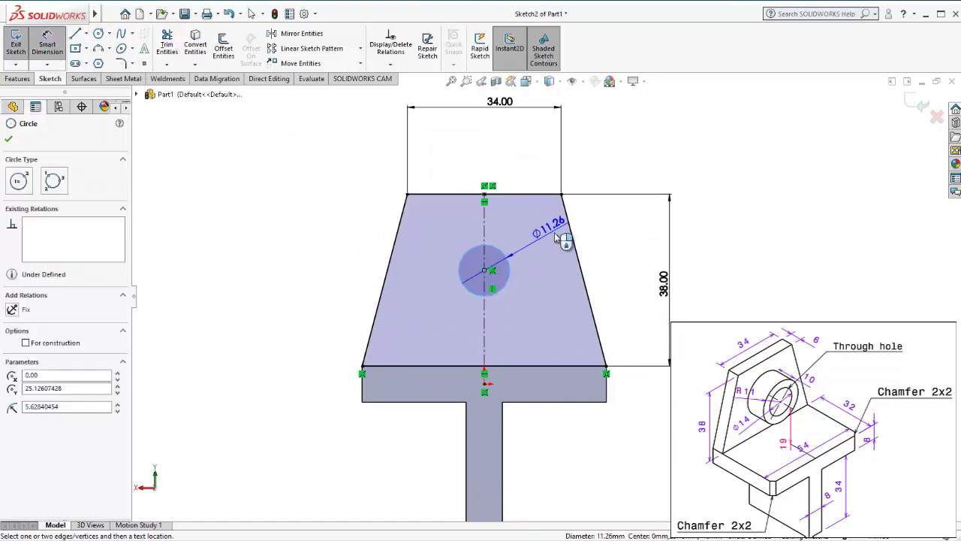
click(562, 239)
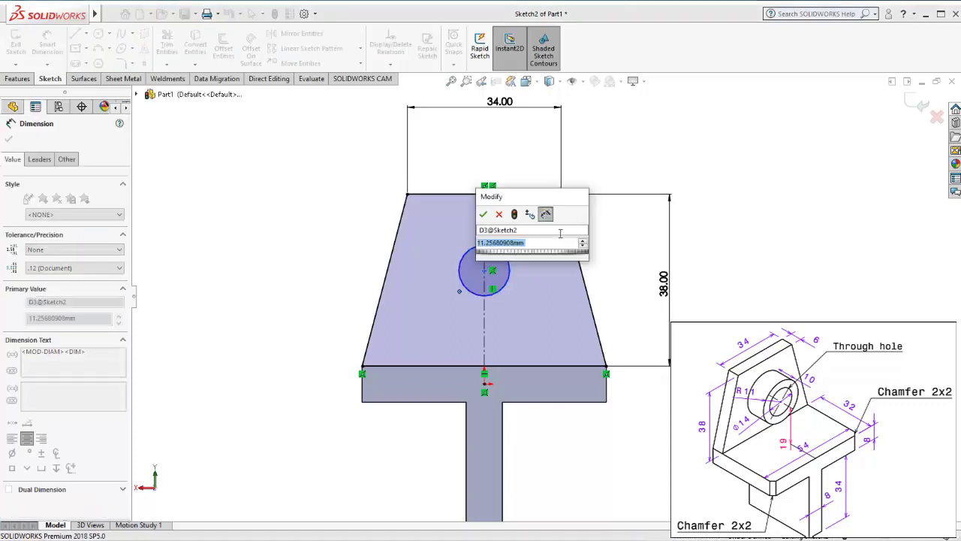
text(14)
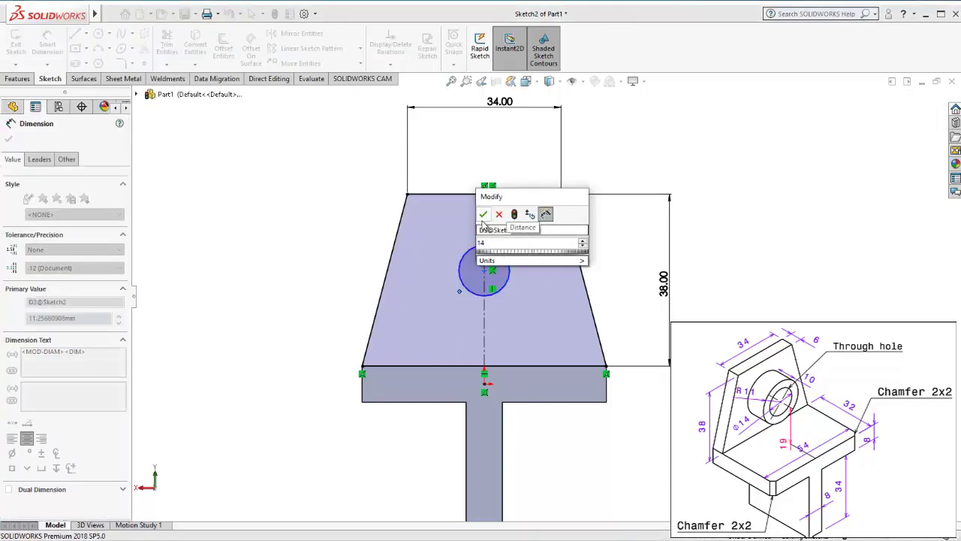
click(482, 215)
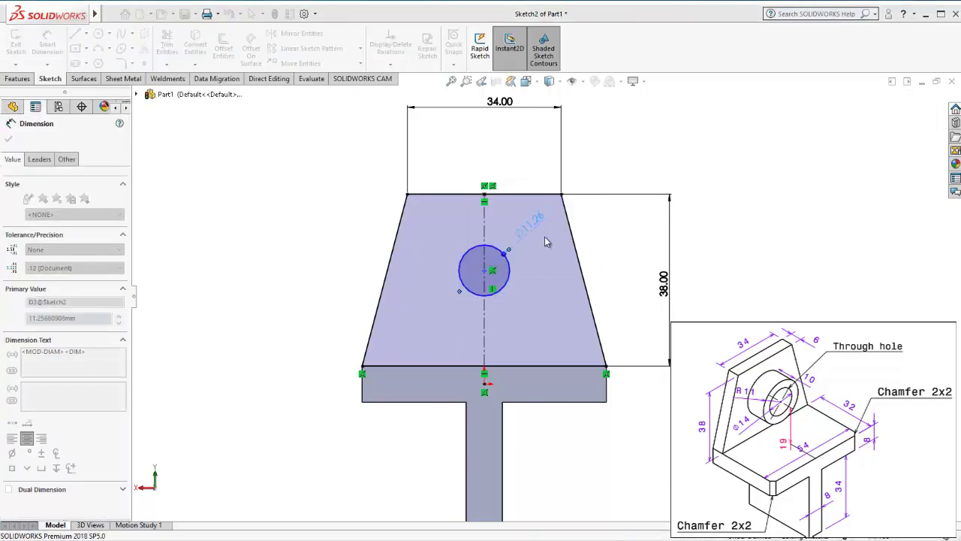
Dimension the circle's centre 19 mm above the base's top edge
click(465, 302)
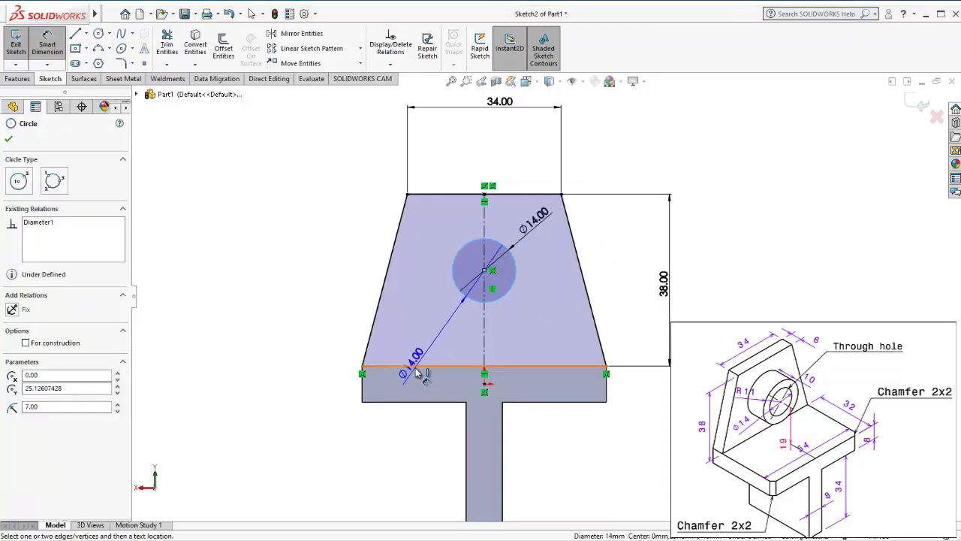
click(418, 367)
click(335, 332)
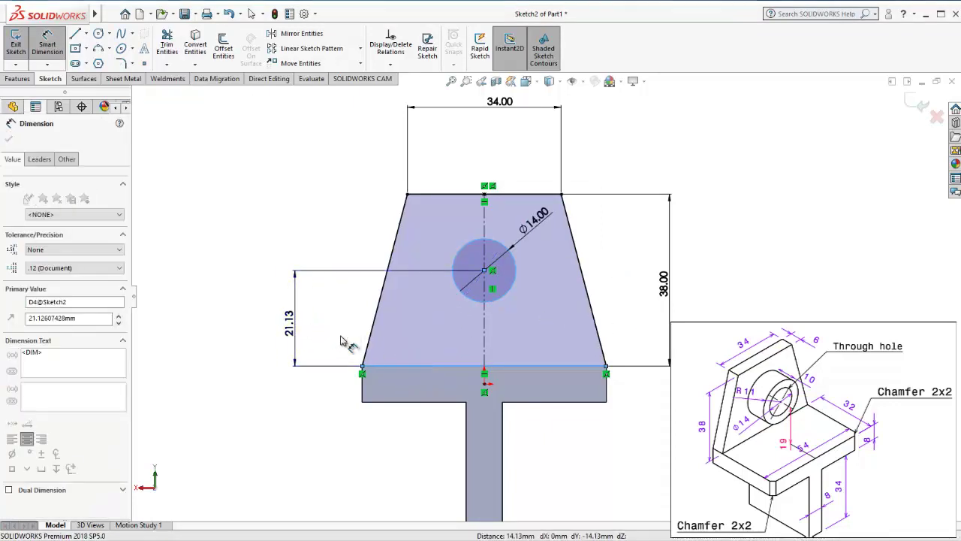
text(19)
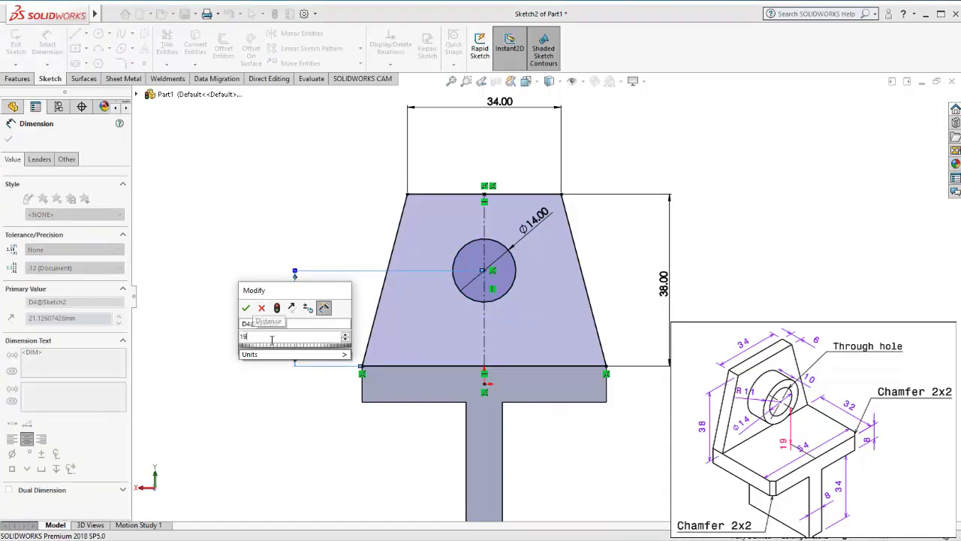
click(245, 309)
Exit Sketch2 after checking it in a tilted 3D view, then start an Extruded Boss/Base
click(781, 225)
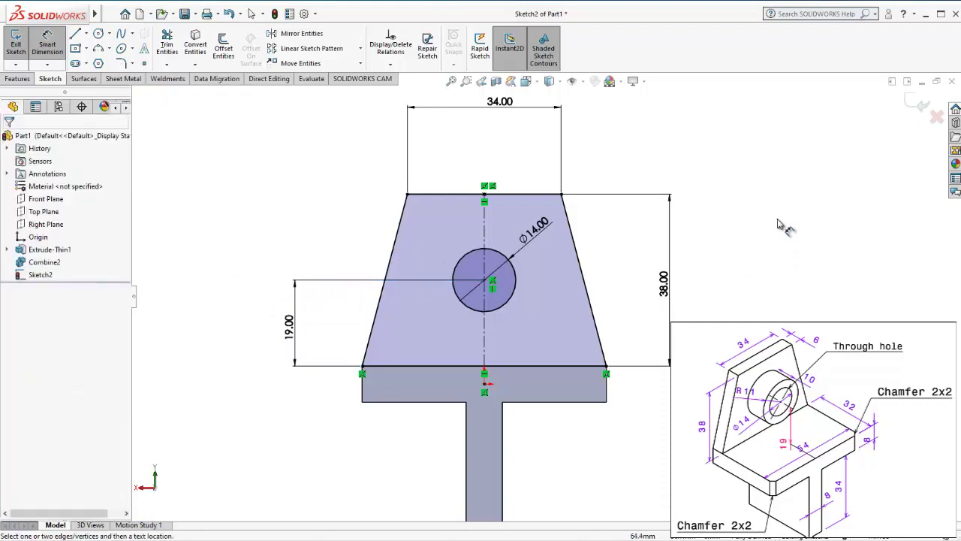
middle_drag(781, 225, 644, 343)
scroll(597, 328, up, 3)
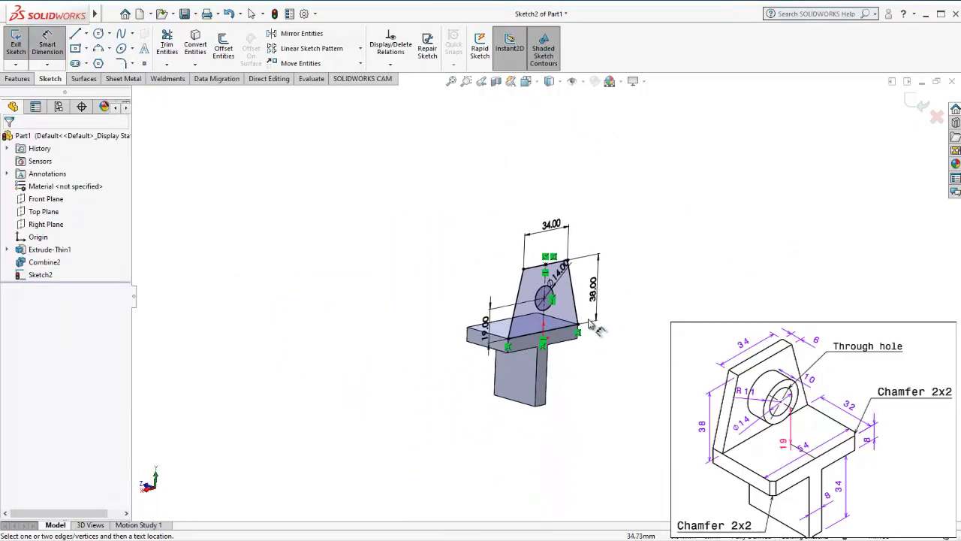
middle_drag(593, 327, 605, 333)
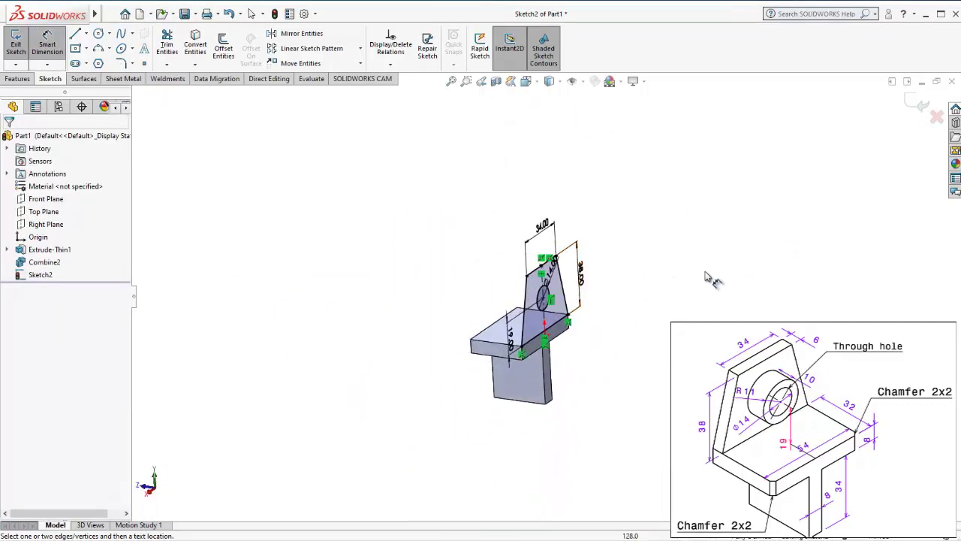
click(930, 108)
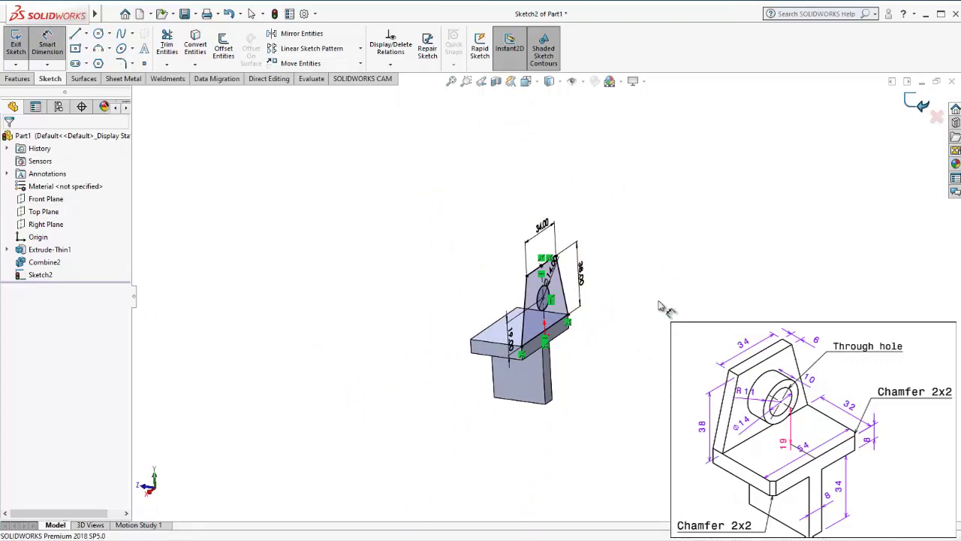
scroll(589, 295, down, 3)
mouse_move(518, 304)
middle_down()
mouse_move(466, 318)
mouse_move(470, 285)
mouse_move(495, 277)
middle_up()
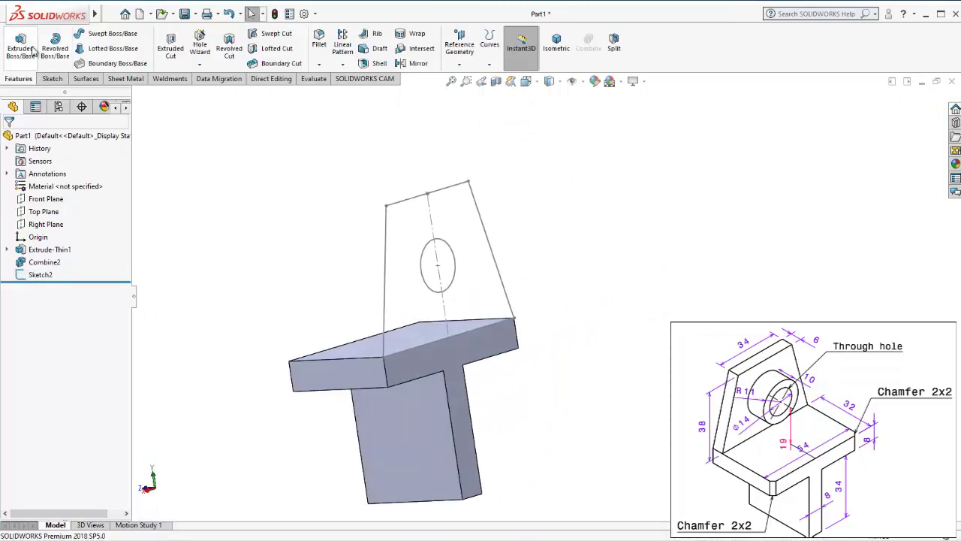
click(32, 50)
Select the trapezoid contour of Sketch2 plus its circle and right strip regions as profiles
click(402, 210)
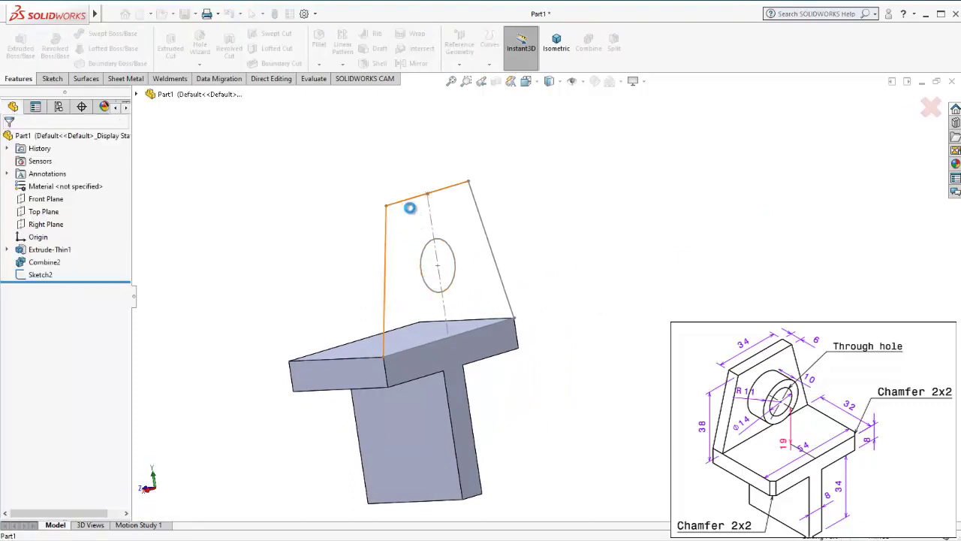
right_click(432, 246)
key(Escape)
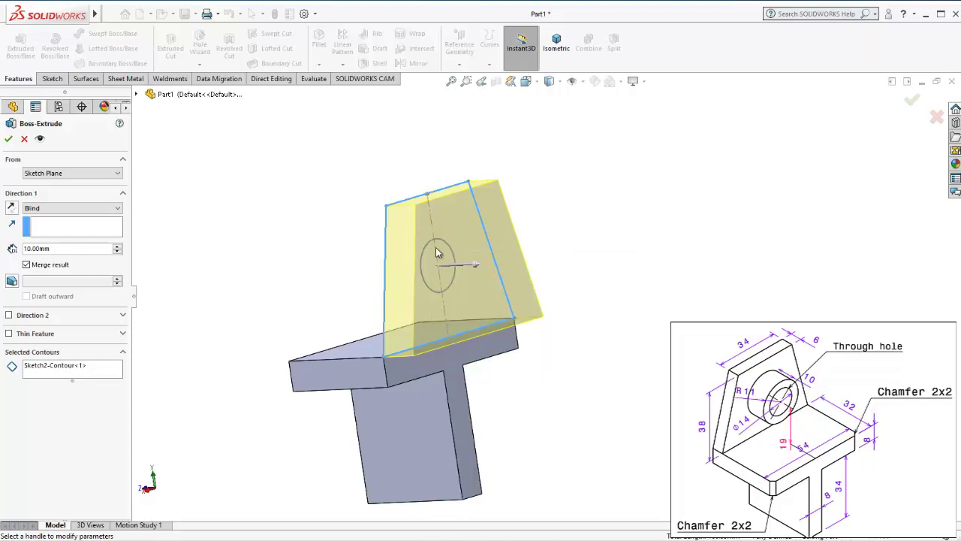
scroll(350, 258, down, 3)
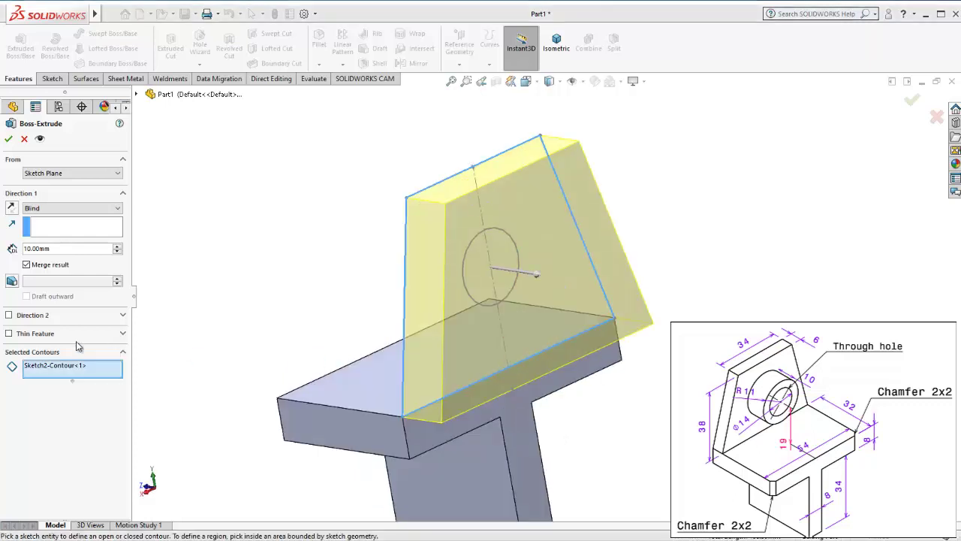
click(472, 268)
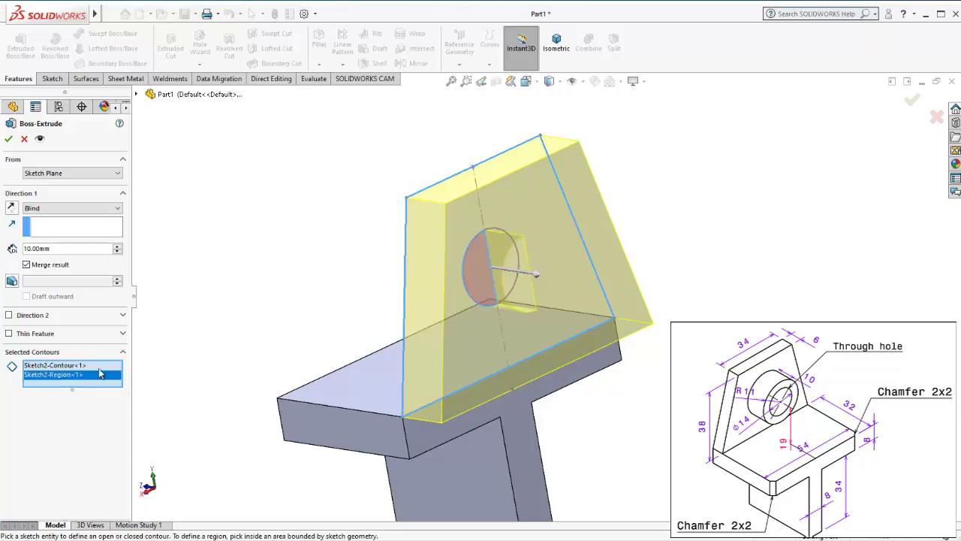
click(533, 297)
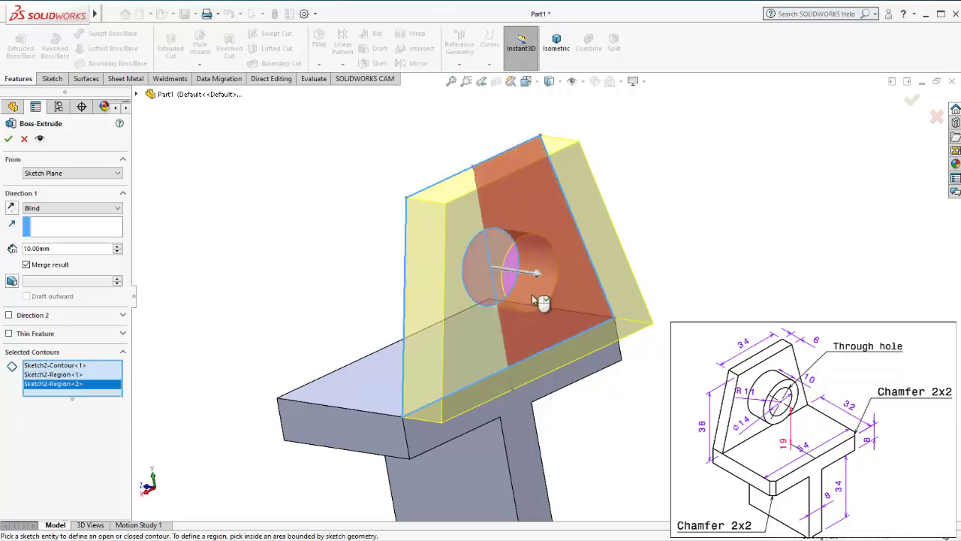
middle_drag(497, 299, 485, 328)
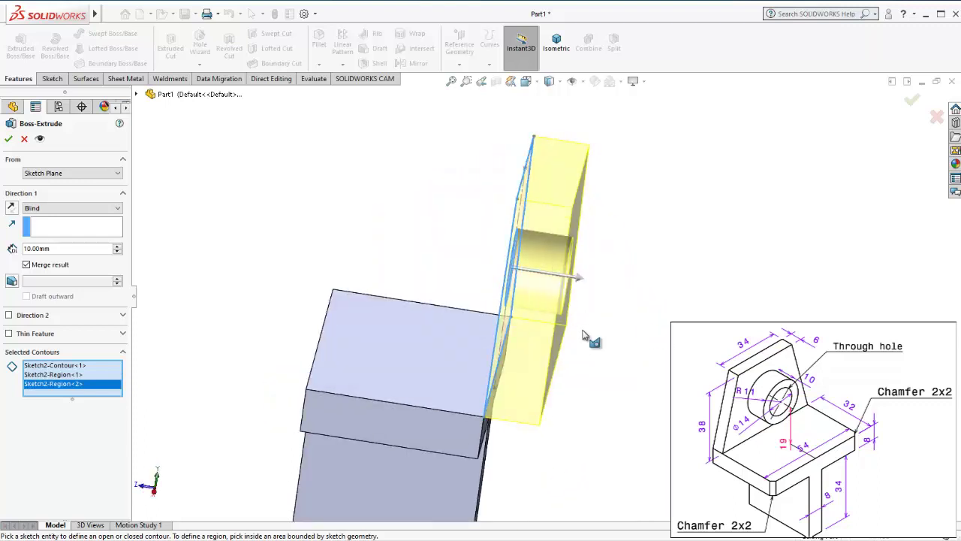
Keep the Blind end condition, reverse the direction and set the depth to 6 mm
click(566, 51)
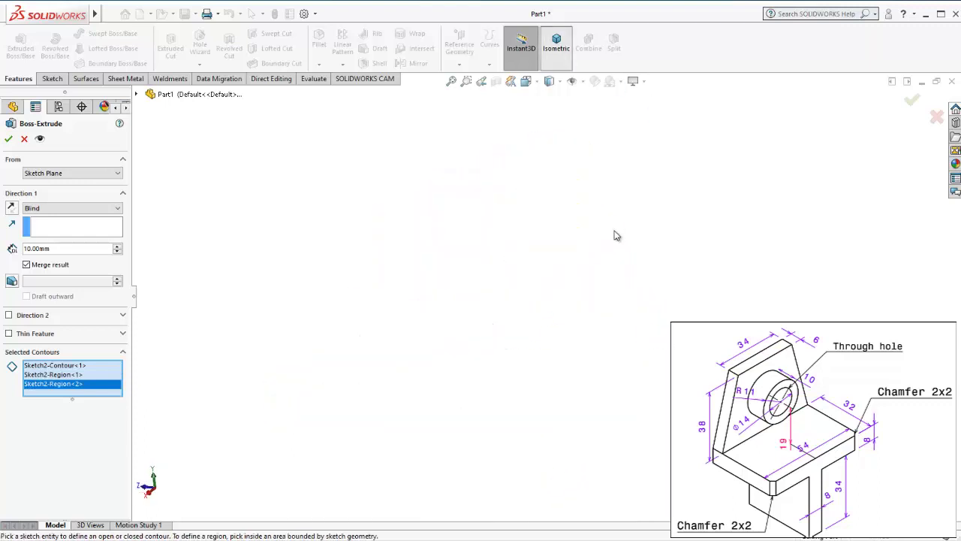
scroll(534, 338, down, 2)
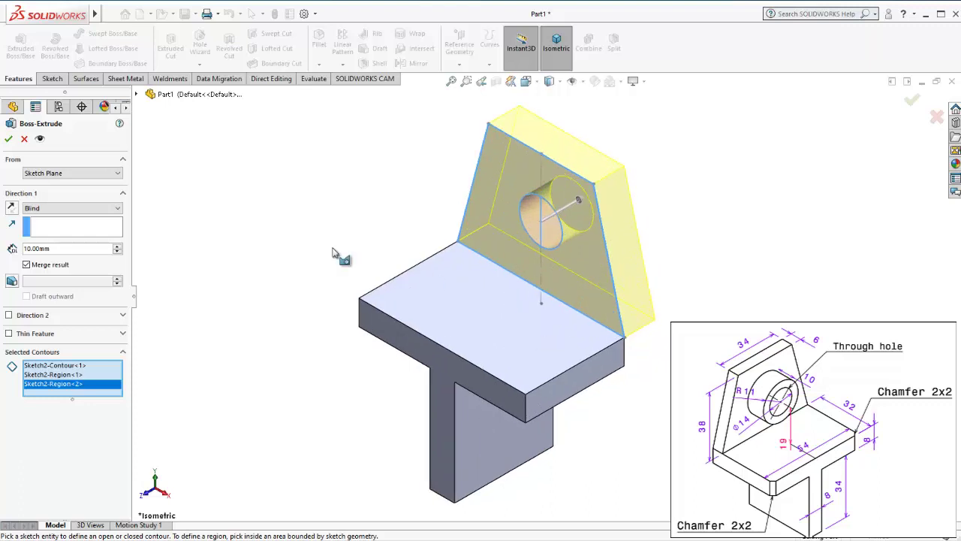
click(45, 210)
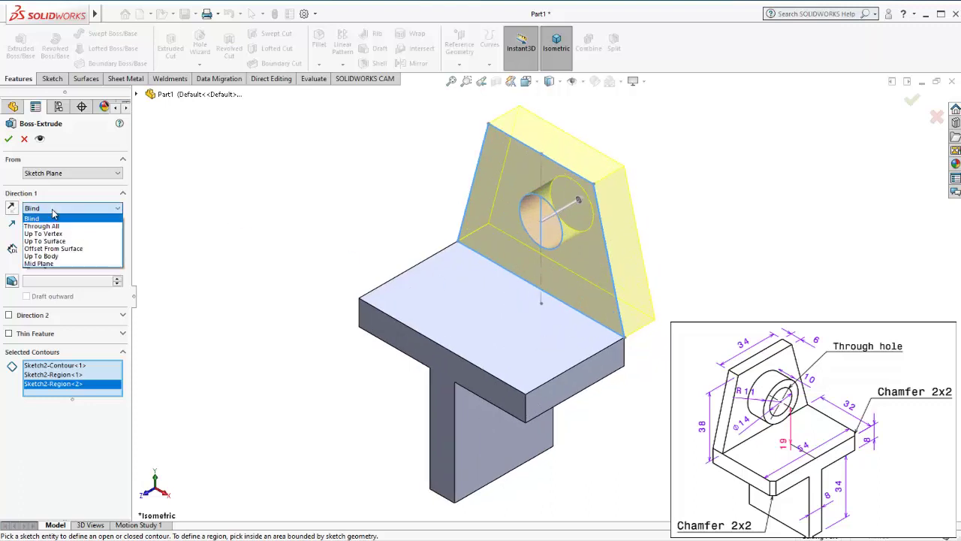
click(39, 218)
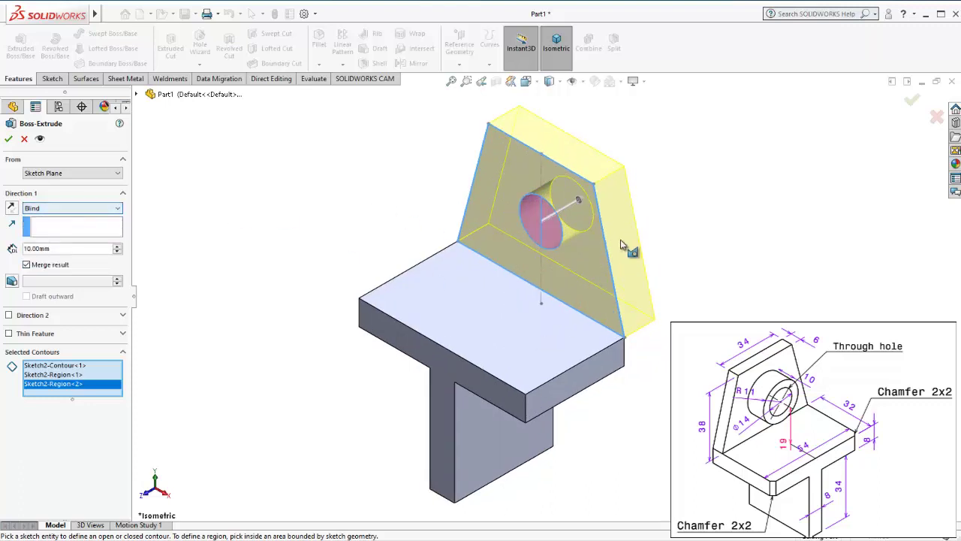
middle_drag(531, 310, 521, 294)
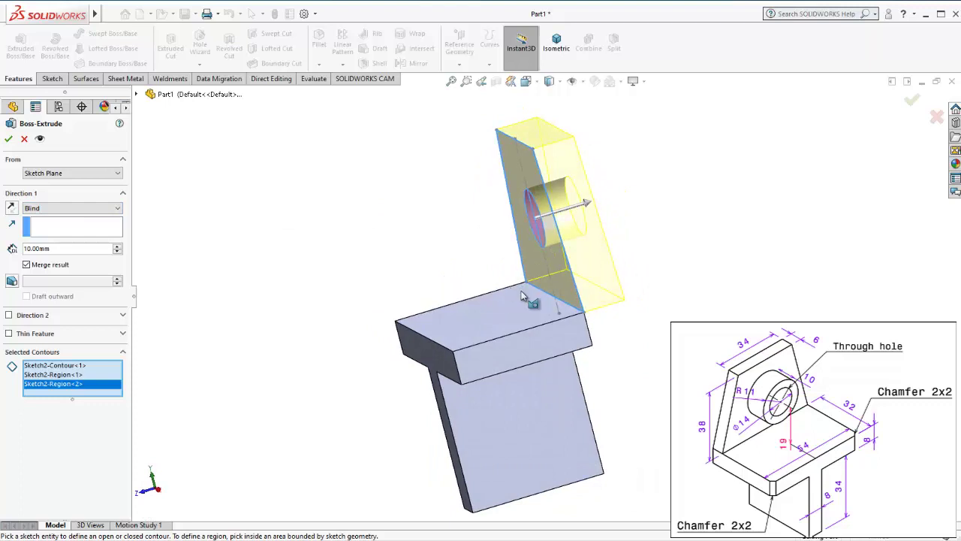
click(13, 209)
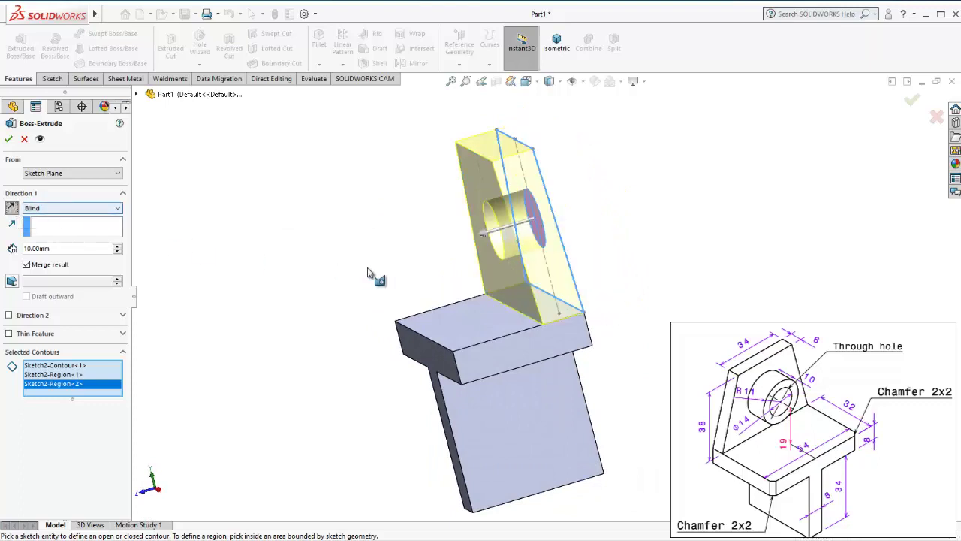
mouse_move(368, 273)
middle_down()
mouse_move(376, 307)
mouse_move(408, 307)
mouse_move(391, 296)
mouse_move(585, 337)
middle_up()
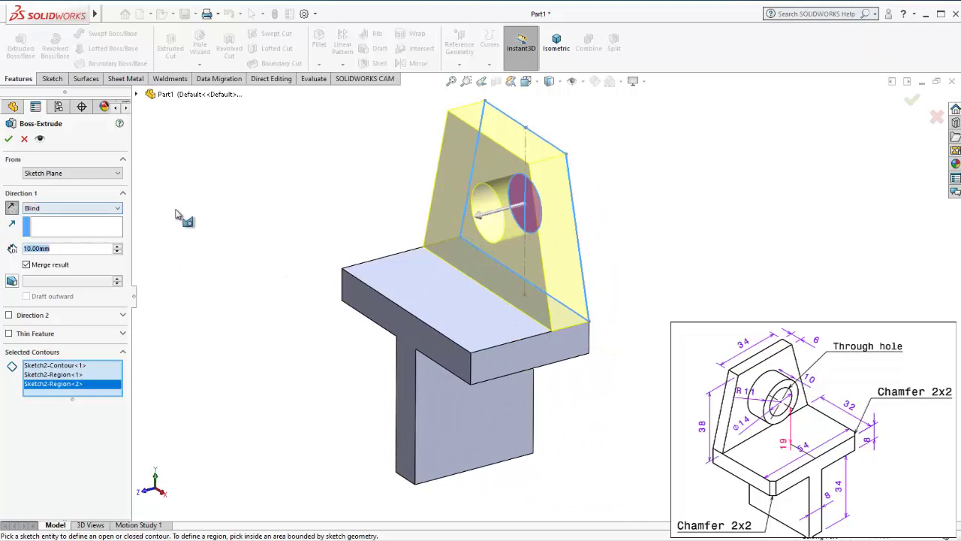
text(6)
key(Return)
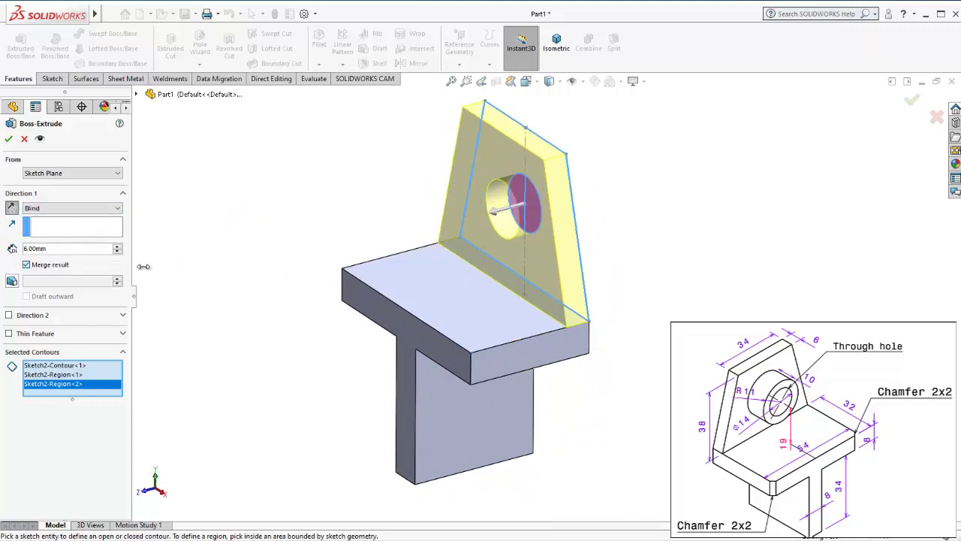
mouse_move(298, 307)
middle_down()
mouse_move(285, 279)
mouse_move(428, 272)
mouse_move(586, 298)
mouse_move(604, 314)
mouse_move(592, 322)
middle_up()
Accept Boss-Extrude1, inspect the upright from behind, and return to the isometric view
click(9, 139)
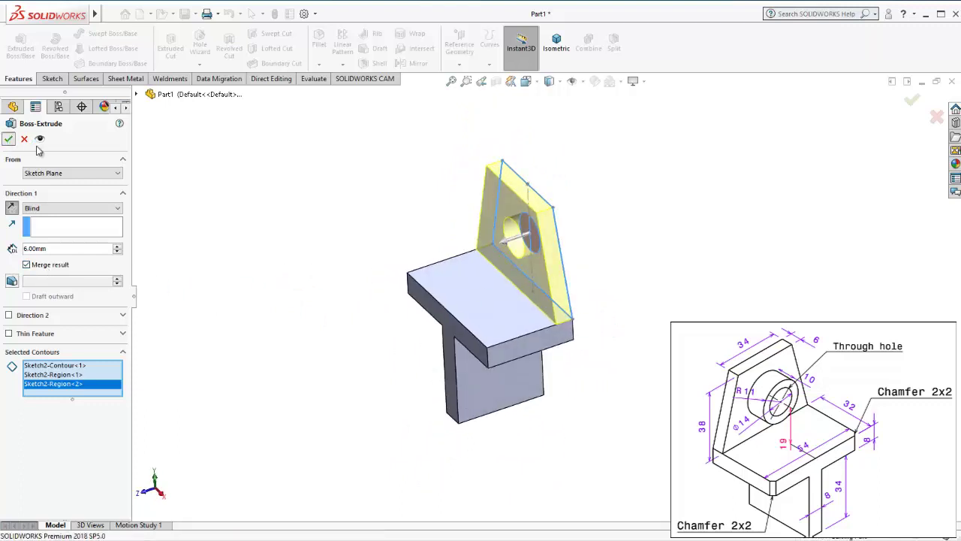
middle_drag(438, 248, 553, 302)
scroll(525, 308, down, 3)
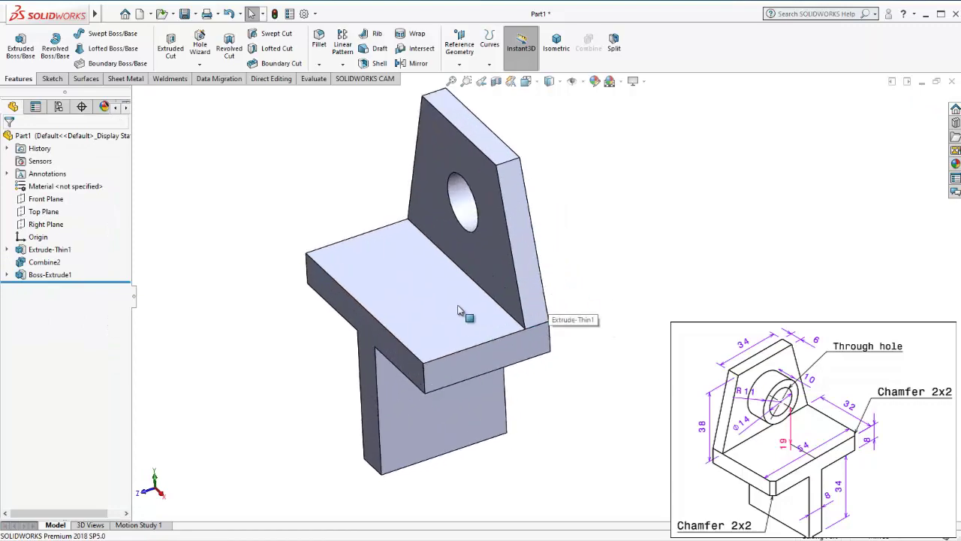
mouse_move(463, 306)
middle_down()
mouse_move(498, 240)
mouse_move(581, 233)
mouse_move(753, 277)
mouse_move(660, 262)
mouse_move(487, 268)
mouse_move(577, 277)
mouse_move(530, 275)
mouse_move(465, 232)
mouse_move(340, 201)
mouse_move(270, 238)
mouse_move(567, 373)
mouse_move(383, 227)
mouse_move(453, 217)
mouse_move(575, 322)
mouse_move(648, 328)
mouse_move(563, 314)
middle_up()
key(ctrl+7)
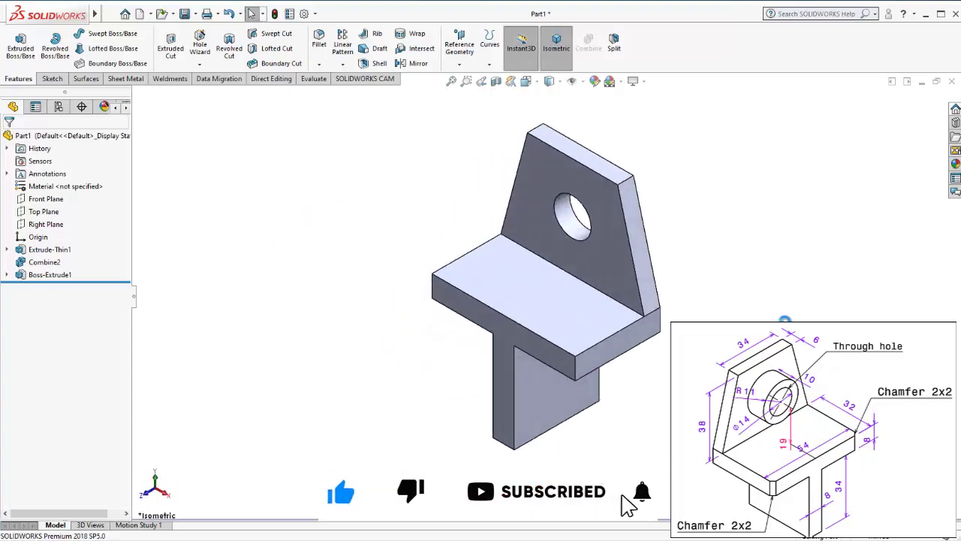
scroll(511, 214, down, 2)
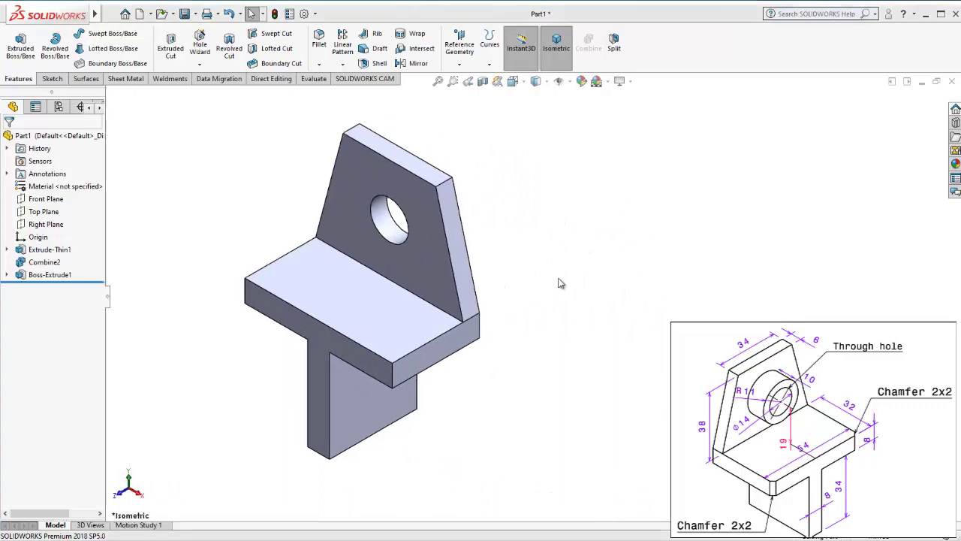
Face the upright Normal To, tidy its 34, 38 and 19 dimensions, and sketch on its face
click(428, 284)
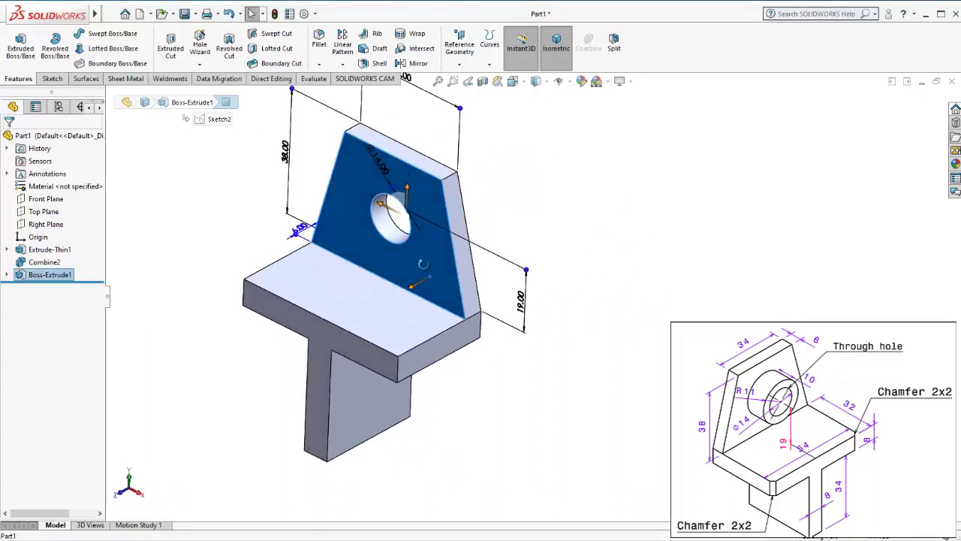
key(ctrl+8)
click(542, 212)
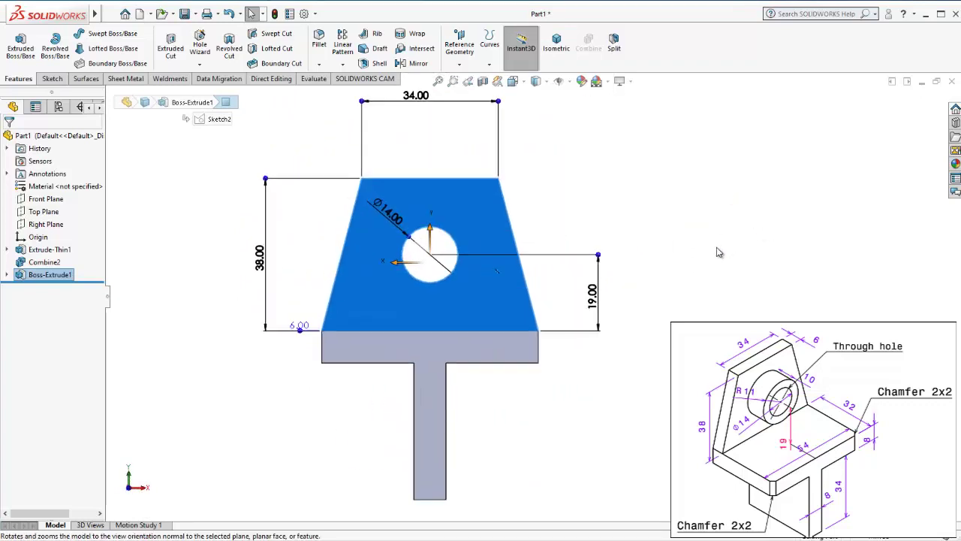
drag(384, 132, 383, 156)
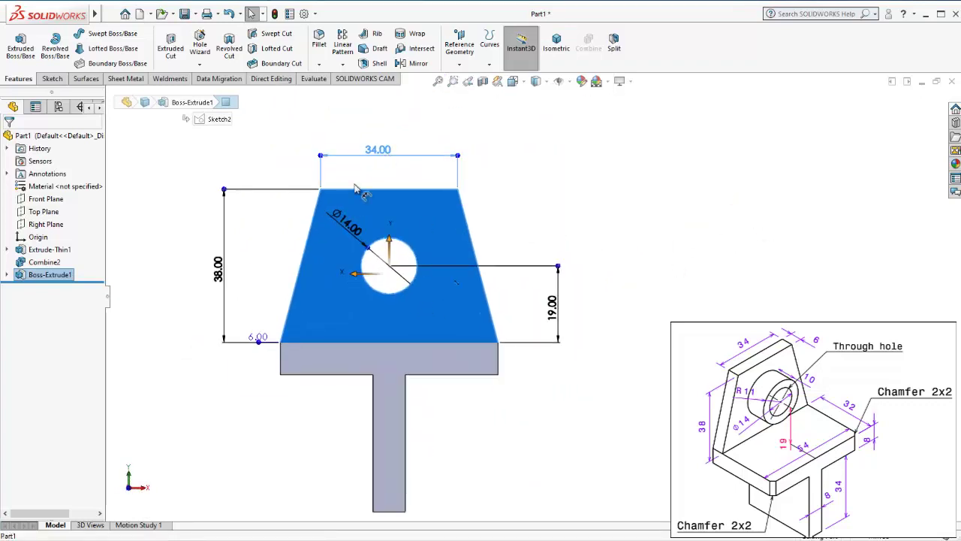
drag(217, 268, 259, 281)
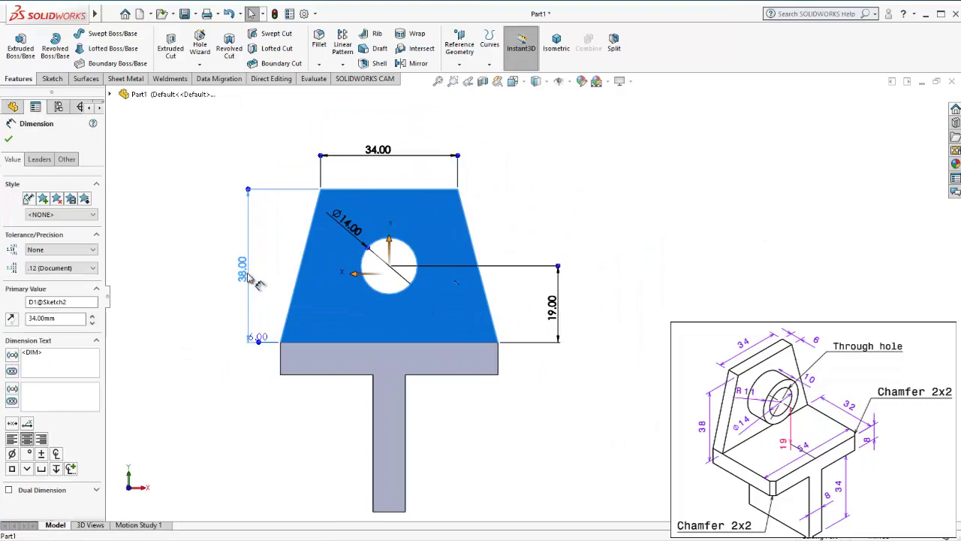
drag(552, 304, 537, 304)
click(547, 241)
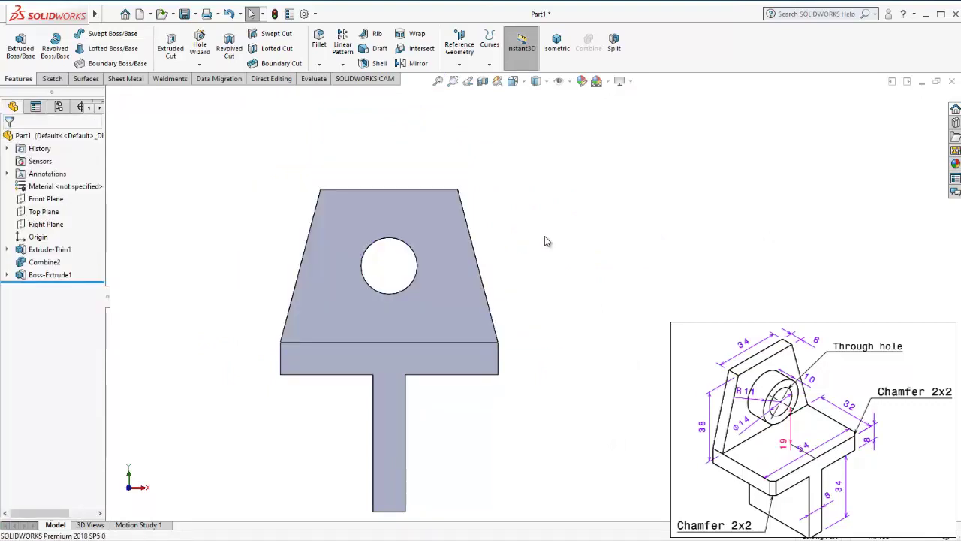
click(443, 234)
click(499, 203)
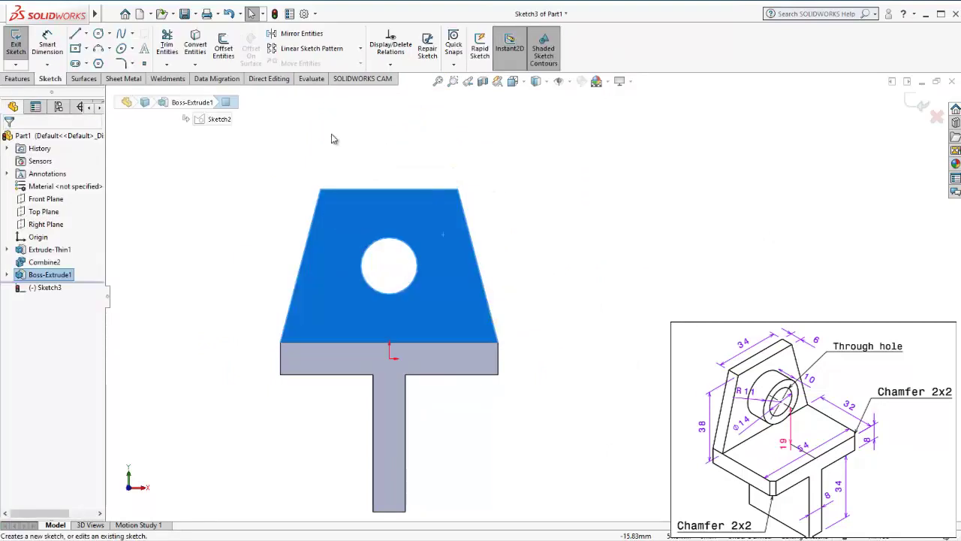
Draw a circle around the hole, centred on the hole's centre
click(99, 35)
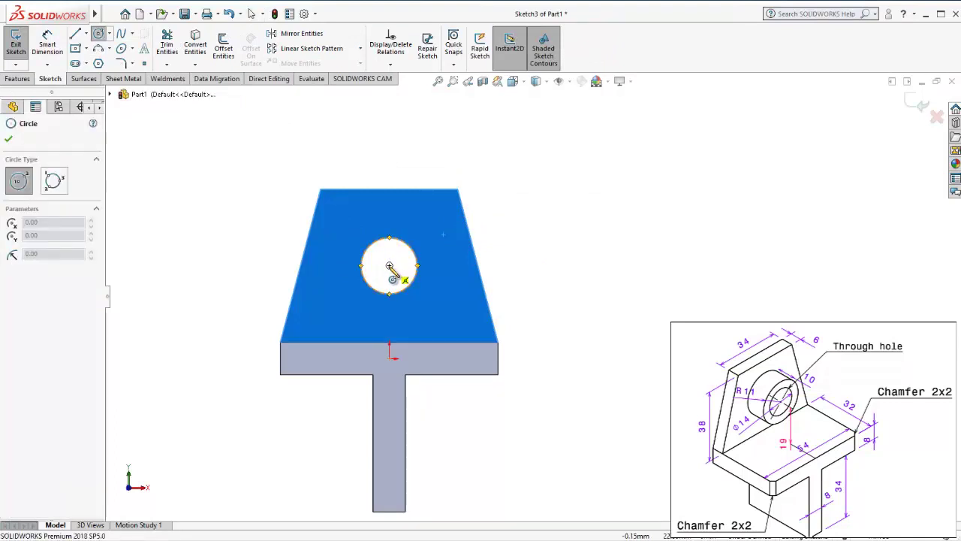
click(390, 266)
click(379, 218)
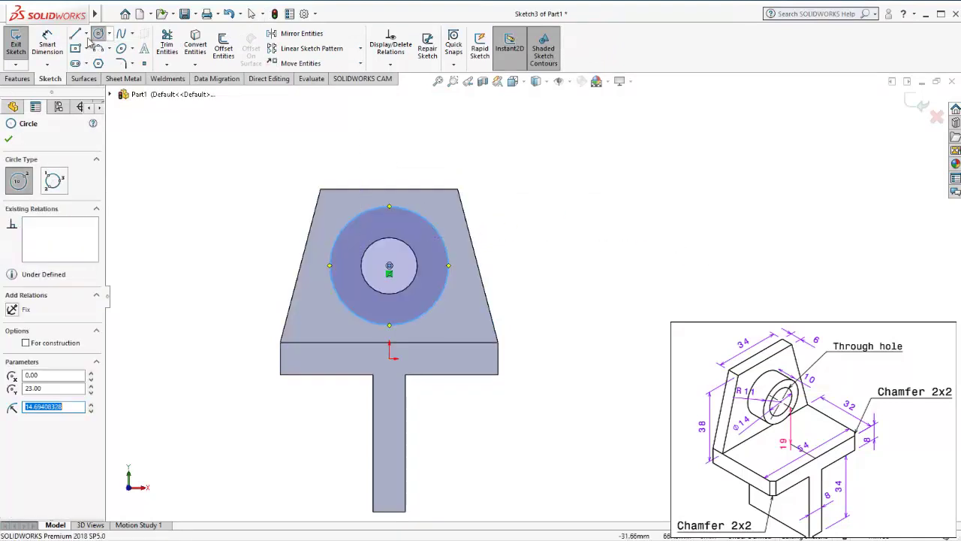
key(Escape)
Dimension the new circle's diameter to 22 mm and orbit into a 3D view
click(370, 218)
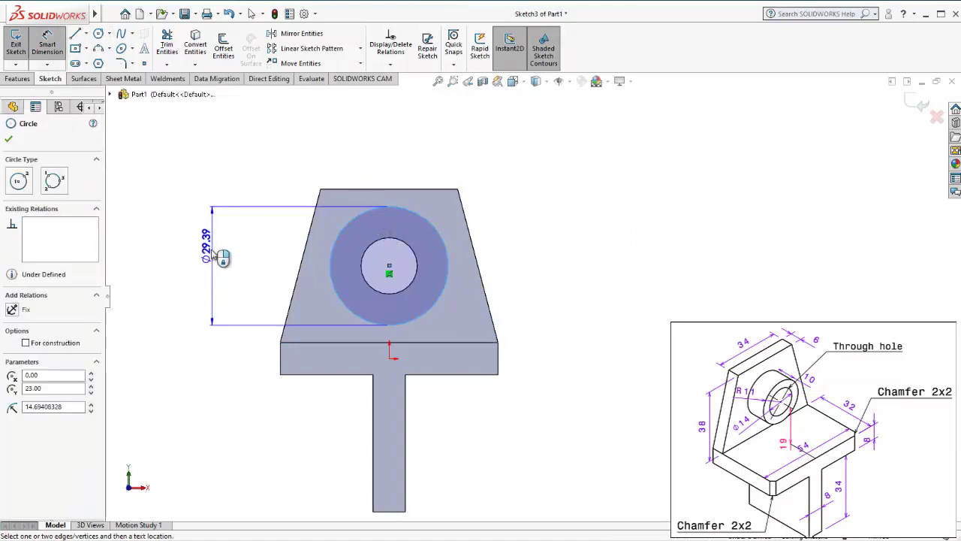
click(222, 269)
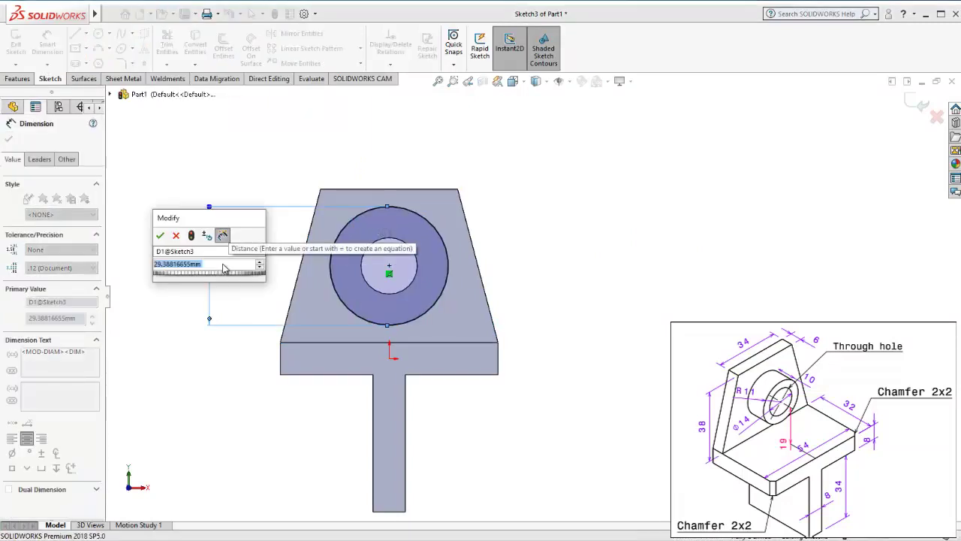
text(22)
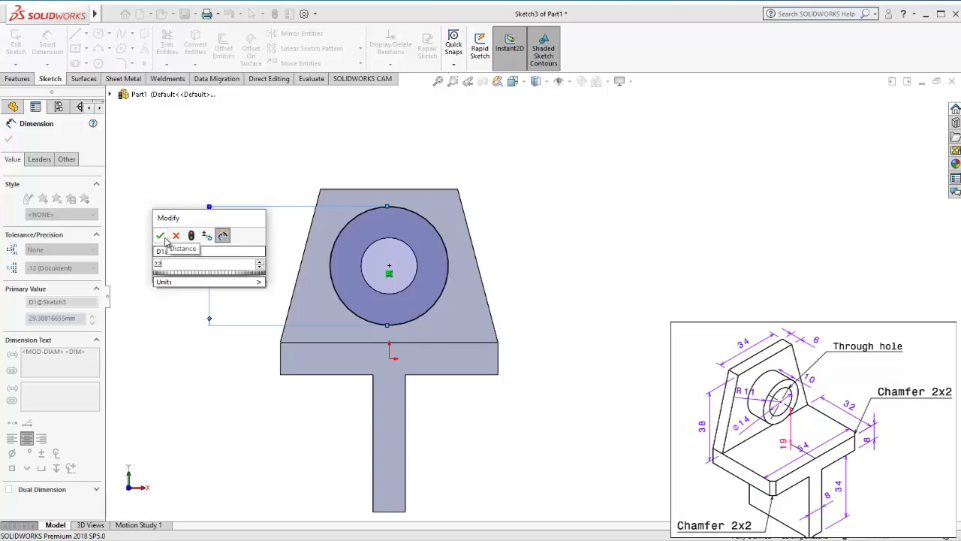
click(160, 235)
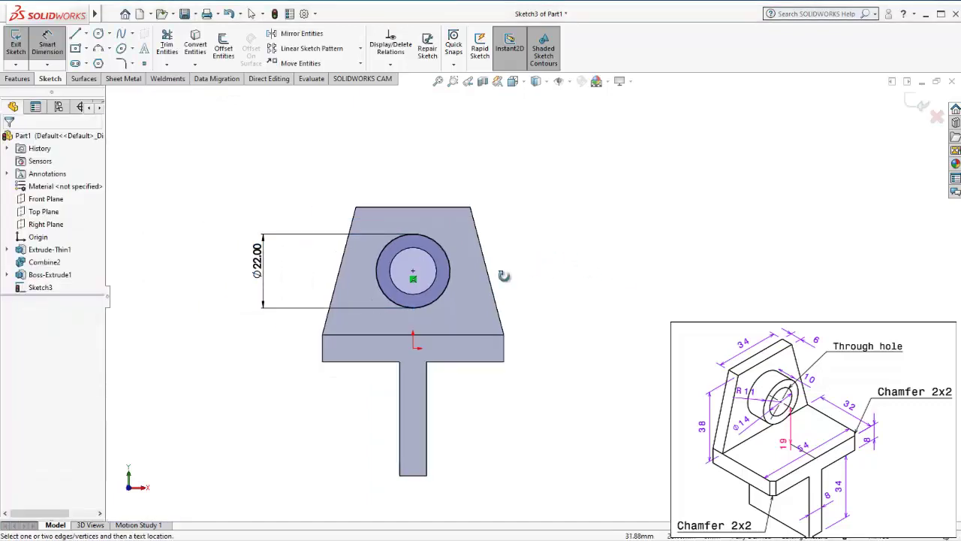
mouse_move(504, 276)
middle_down()
mouse_move(465, 302)
mouse_move(546, 302)
mouse_move(449, 288)
mouse_move(453, 273)
mouse_move(533, 255)
mouse_move(467, 275)
mouse_move(505, 292)
mouse_move(474, 299)
mouse_move(481, 302)
middle_up()
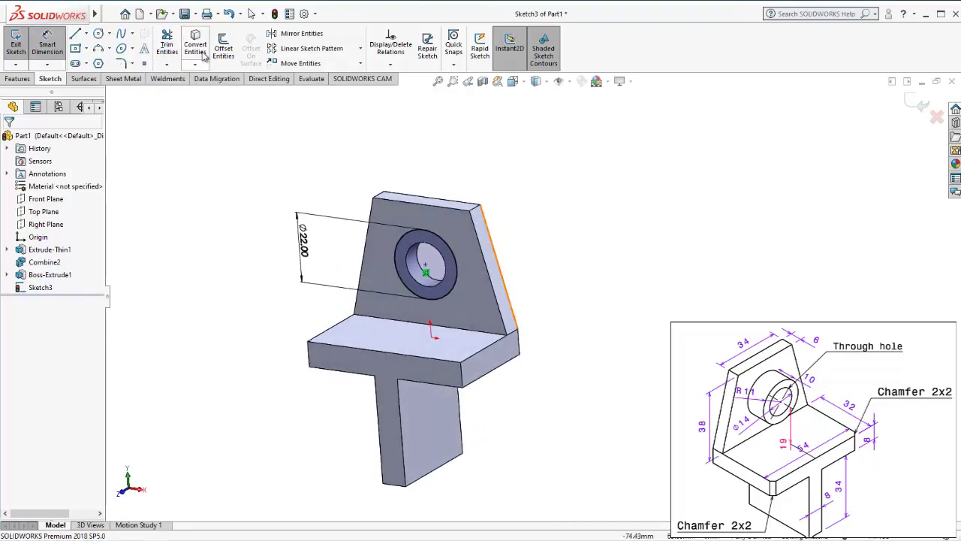
Convert the Ø14 mm hole edge into Sketch3 and return to the isometric view
click(418, 248)
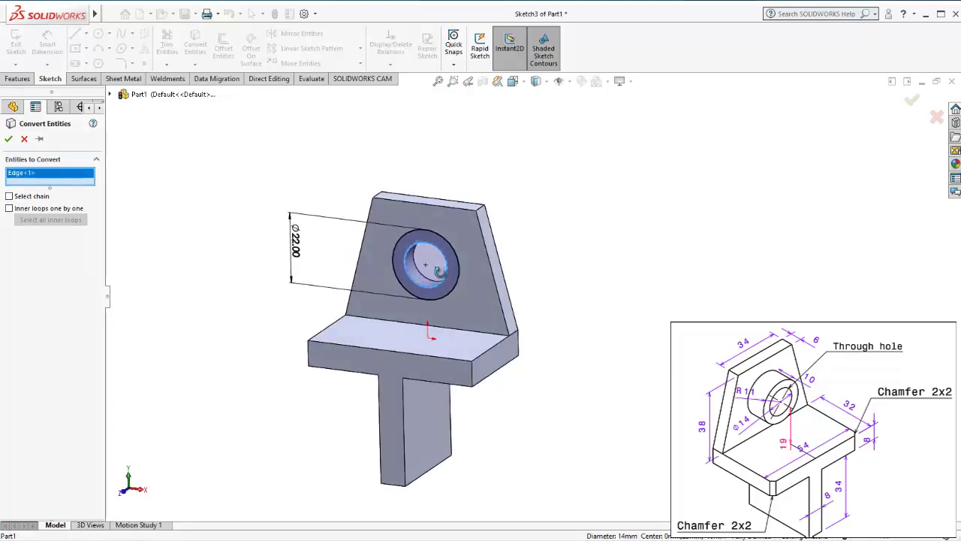
middle_drag(441, 278, 412, 287)
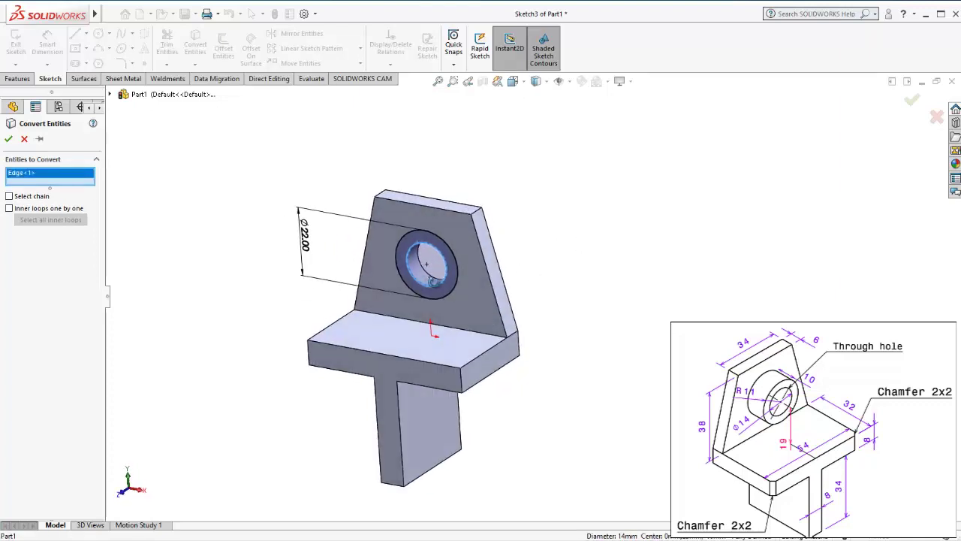
click(8, 139)
scroll(405, 195, down, 1)
scroll(408, 199, down, 2)
scroll(409, 203, down, 2)
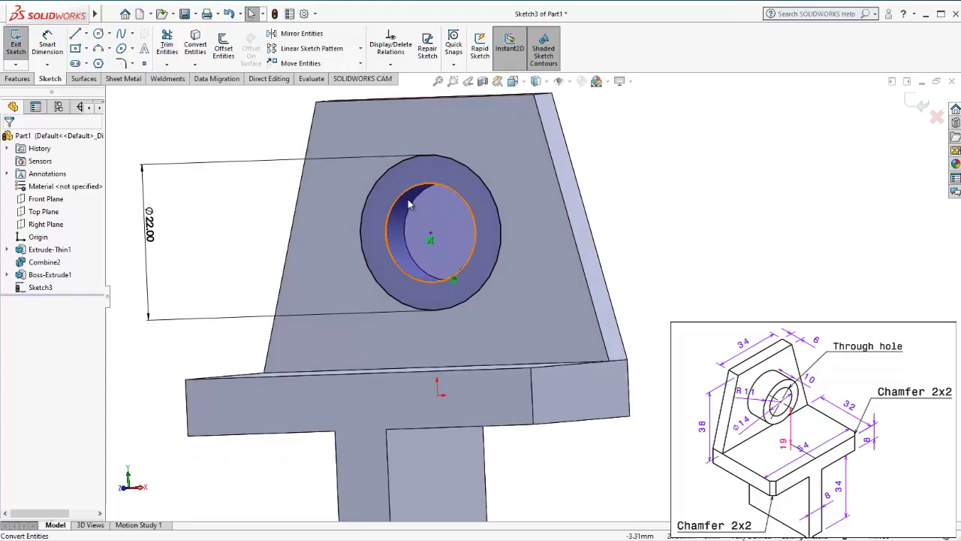
scroll(357, 264, up, 3)
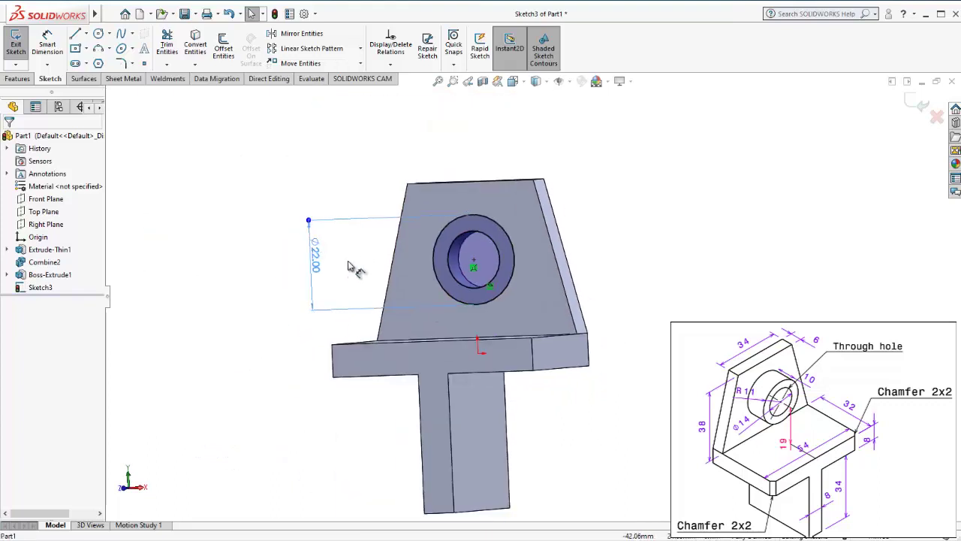
key(ctrl+7)
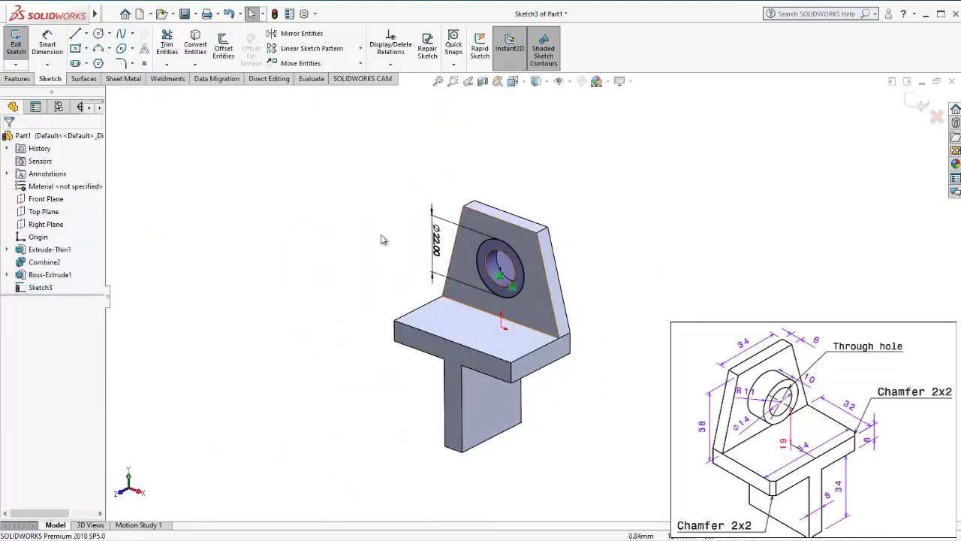
Extrude the Sketch3 ring between the Ø22 and Ø14 circles as a 10 mm Blind boss
click(18, 78)
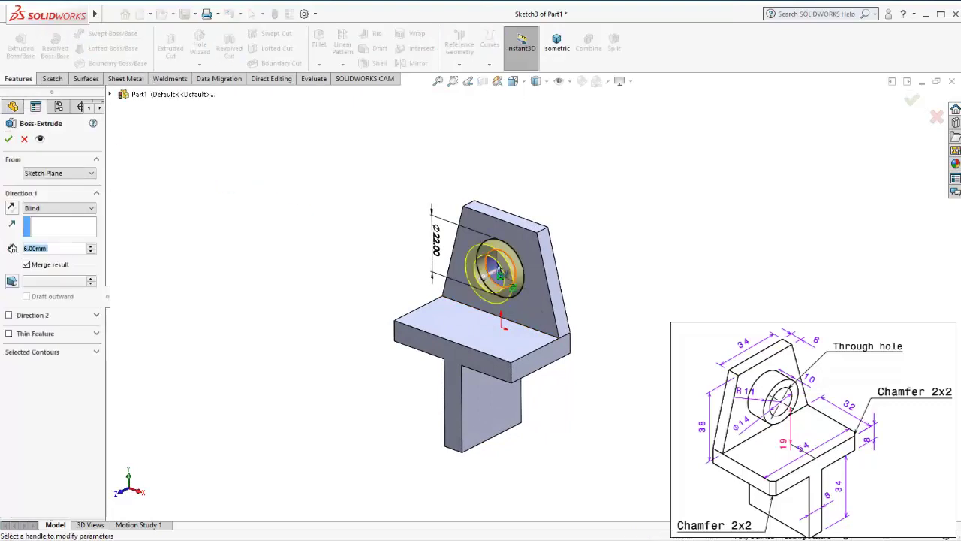
mouse_move(495, 270)
middle_down()
mouse_move(454, 258)
mouse_move(524, 291)
middle_up()
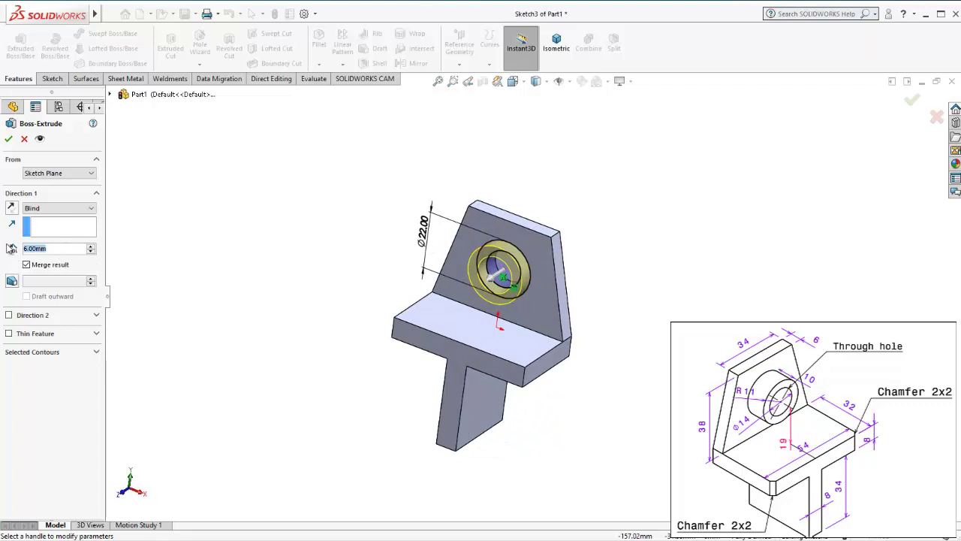
text(10)
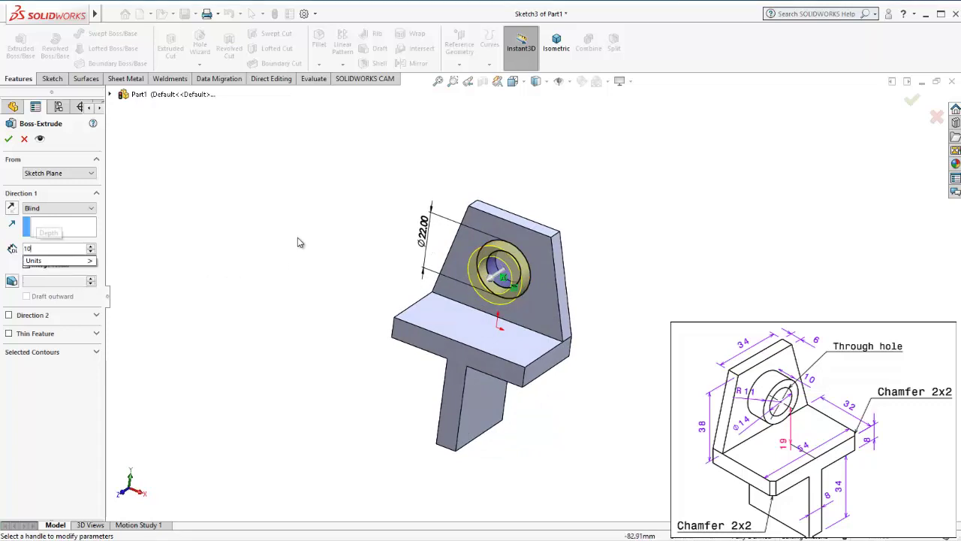
key(Return)
mouse_move(323, 232)
middle_down()
mouse_move(496, 297)
mouse_move(499, 308)
mouse_move(481, 286)
middle_up()
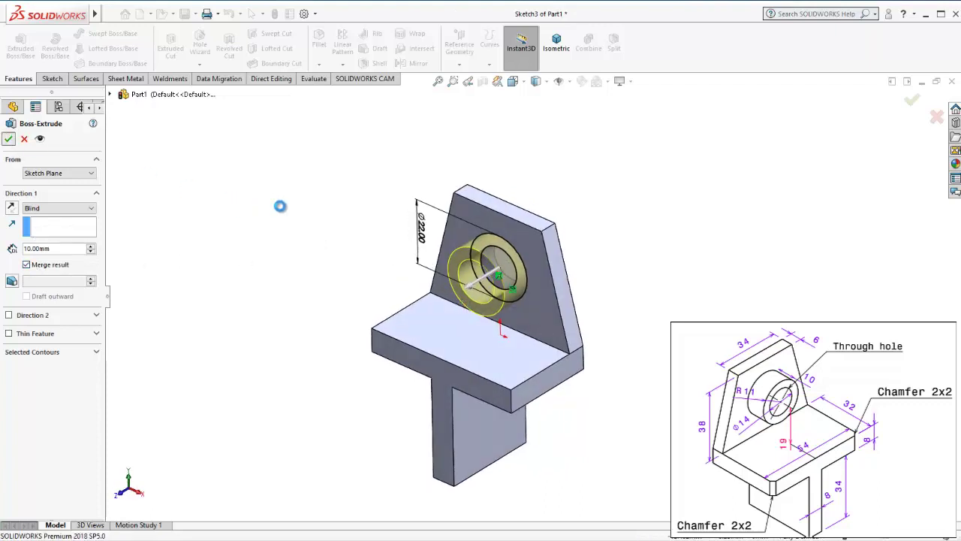
scroll(534, 295, down, 2)
Orbit and zoom around the bracket to inspect the new hub, including the standard isometric view
scroll(497, 217, down, 2)
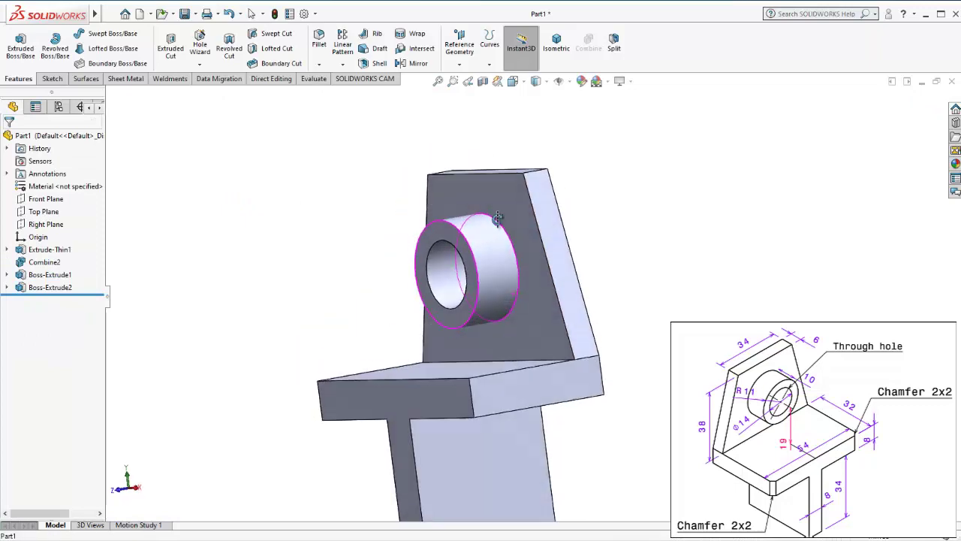
mouse_move(497, 217)
middle_down()
mouse_move(538, 251)
mouse_move(408, 285)
mouse_move(650, 379)
mouse_move(468, 281)
mouse_move(685, 277)
mouse_move(708, 294)
mouse_move(771, 304)
mouse_move(422, 323)
mouse_move(392, 291)
mouse_move(265, 302)
mouse_move(358, 289)
mouse_move(435, 296)
mouse_move(529, 348)
mouse_move(440, 337)
mouse_move(450, 322)
middle_up()
scroll(650, 374, up, 3)
scroll(422, 323, down, 2)
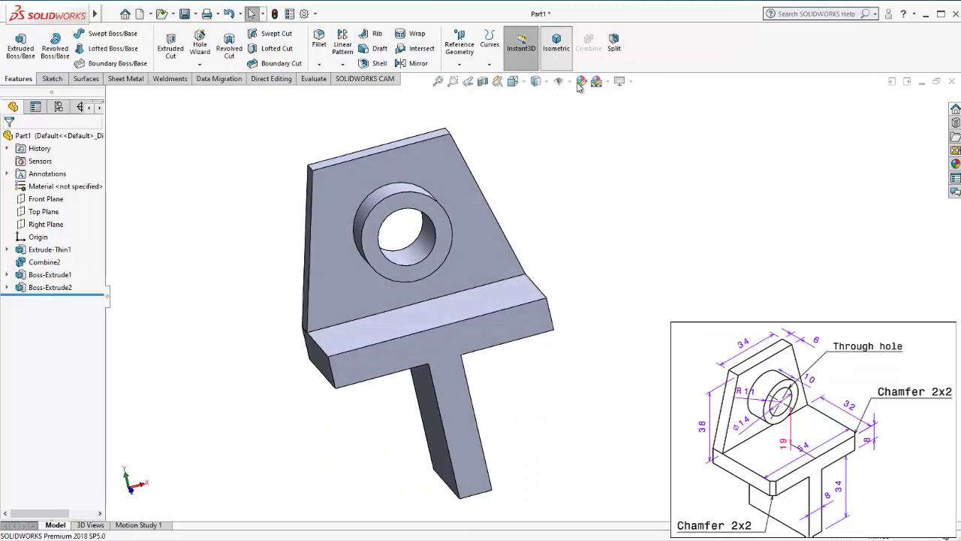
click(557, 41)
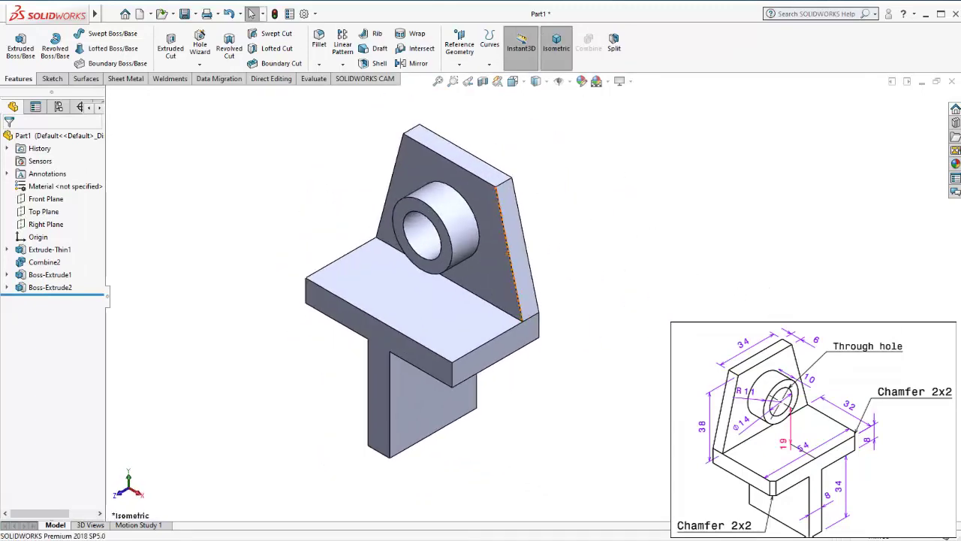
mouse_move(470, 392)
middle_down()
mouse_move(461, 339)
mouse_move(527, 210)
middle_up()
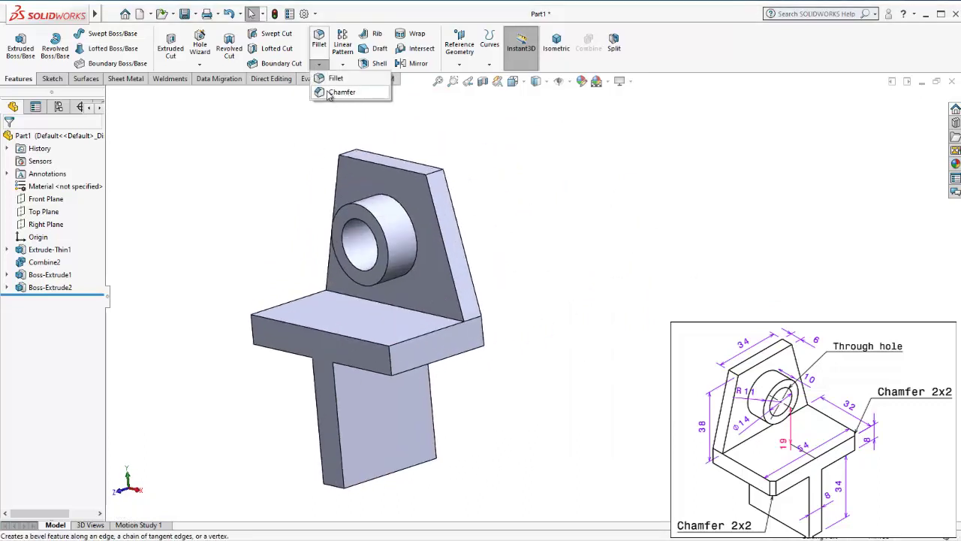
Chamfer the base's front right and left corner edges at 2 mm × 45°, then view isometric
click(340, 92)
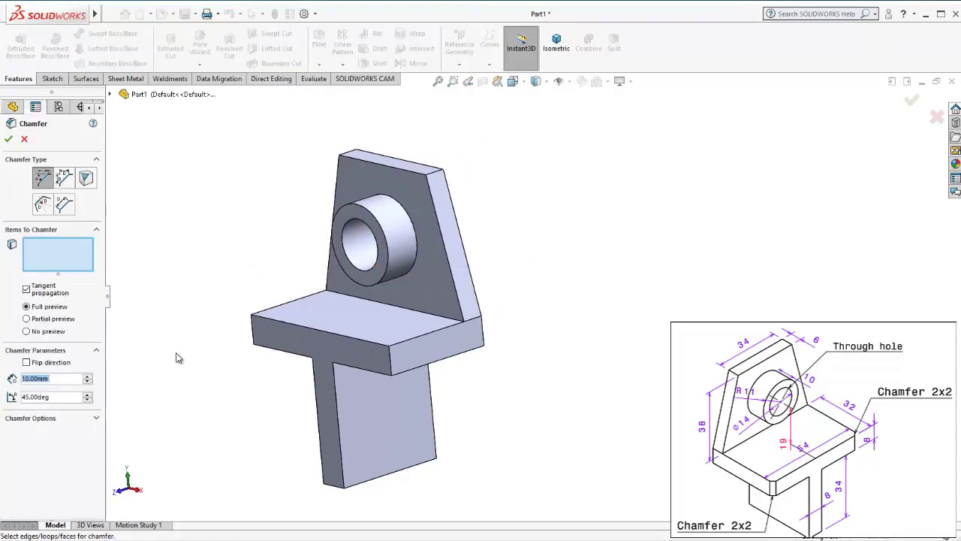
middle_drag(222, 379, 274, 398)
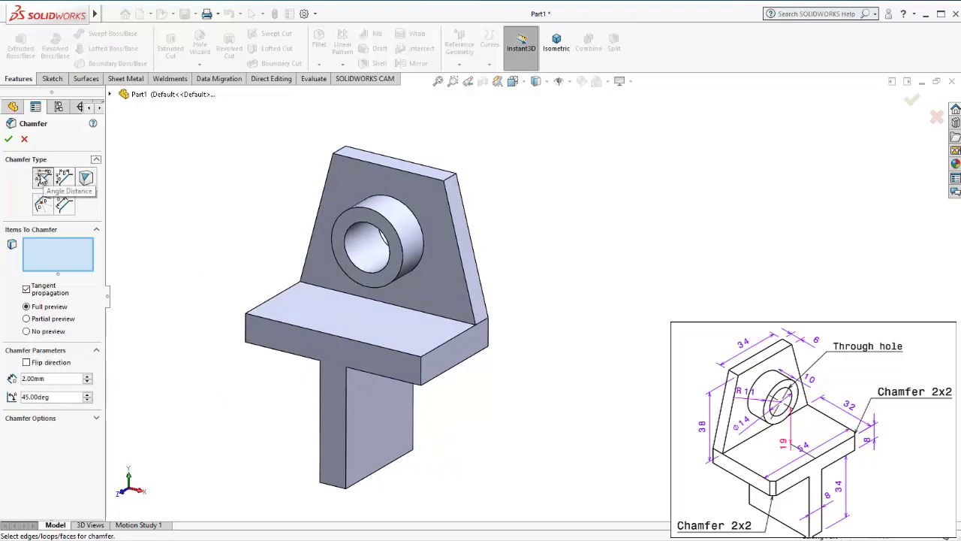
scroll(333, 383, down, 3)
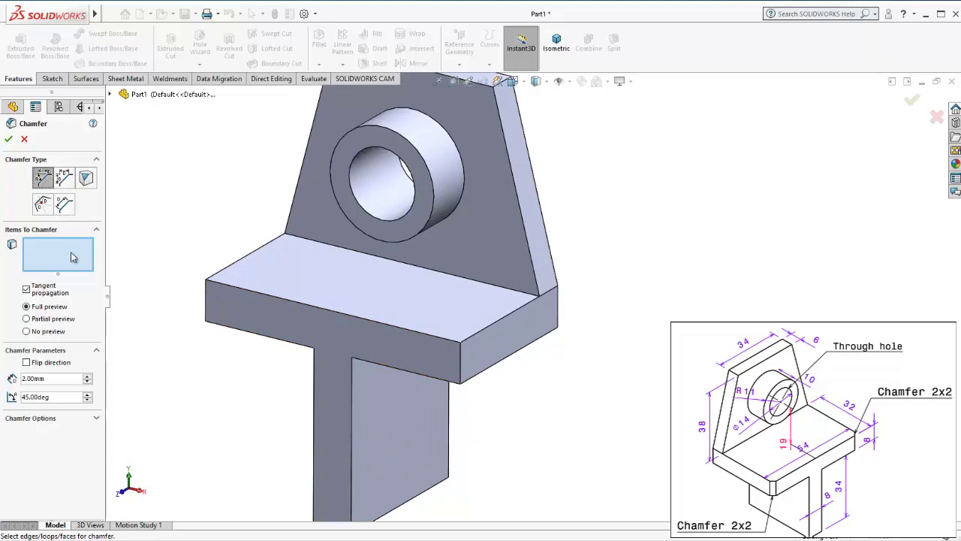
click(461, 359)
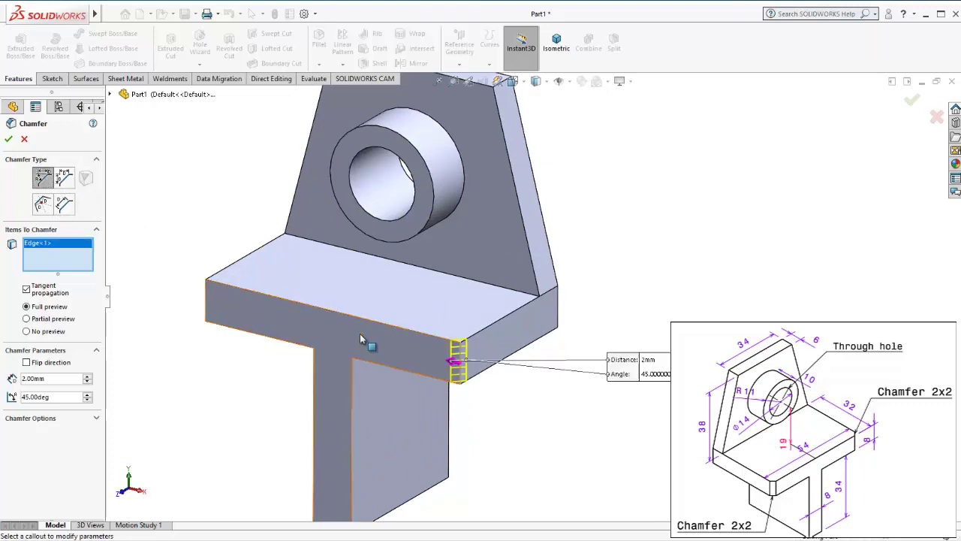
mouse_move(367, 337)
middle_down()
mouse_move(377, 337)
mouse_move(371, 361)
mouse_move(338, 314)
middle_up()
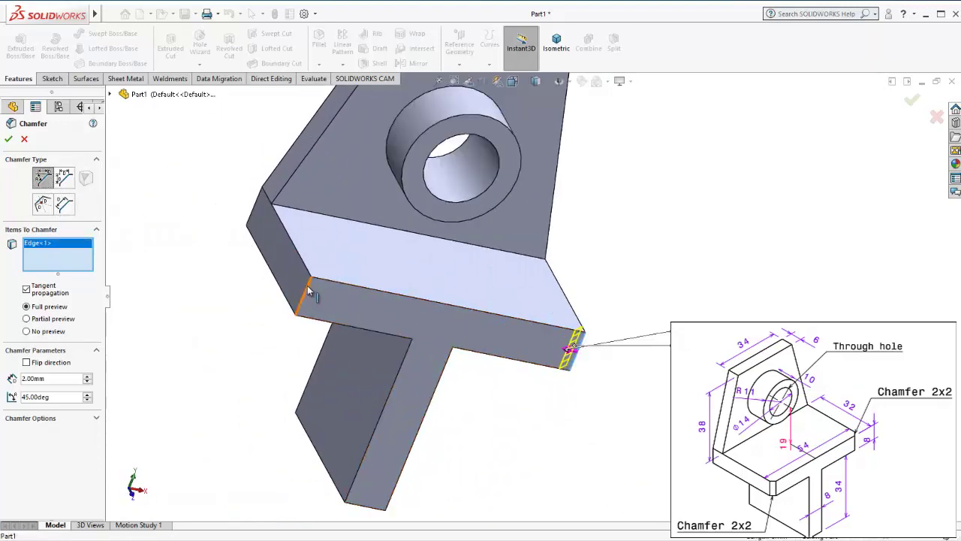
click(308, 291)
scroll(434, 330, up, 3)
middle_drag(434, 331, 634, 365)
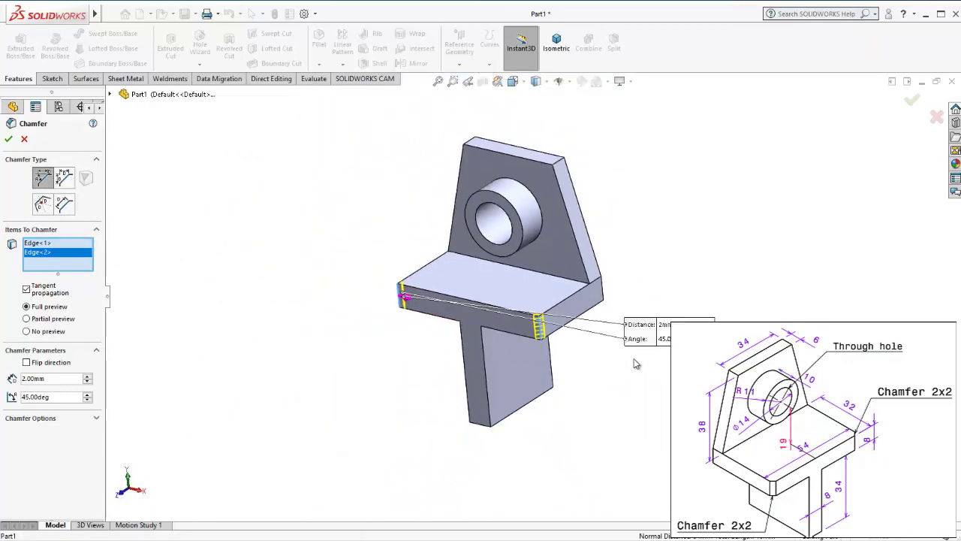
scroll(678, 300, down, 2)
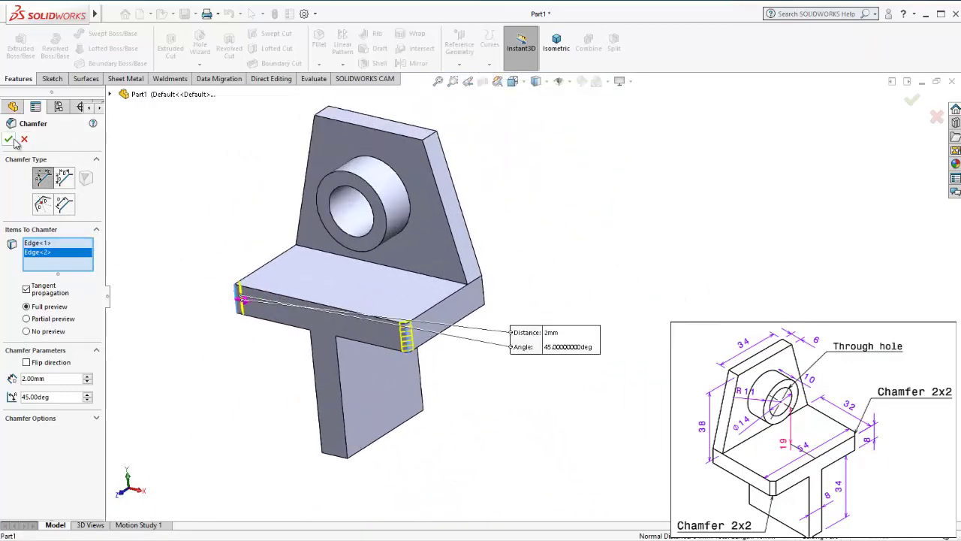
scroll(549, 210, up, 3)
middle_drag(549, 211, 489, 257)
click(556, 43)
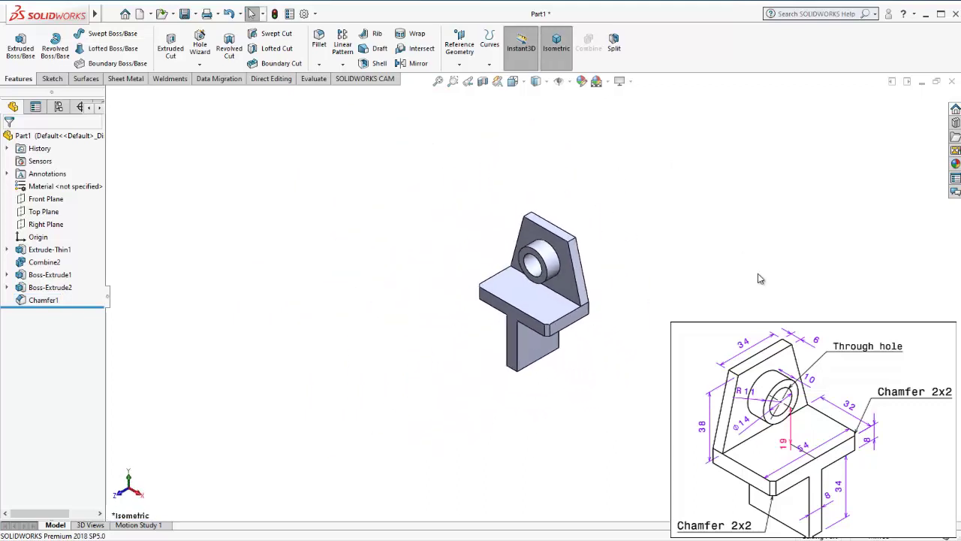
mouse_move(490, 299)
middle_down()
mouse_move(623, 307)
mouse_move(498, 286)
mouse_move(248, 330)
mouse_move(378, 332)
mouse_move(401, 386)
mouse_move(613, 378)
middle_up()
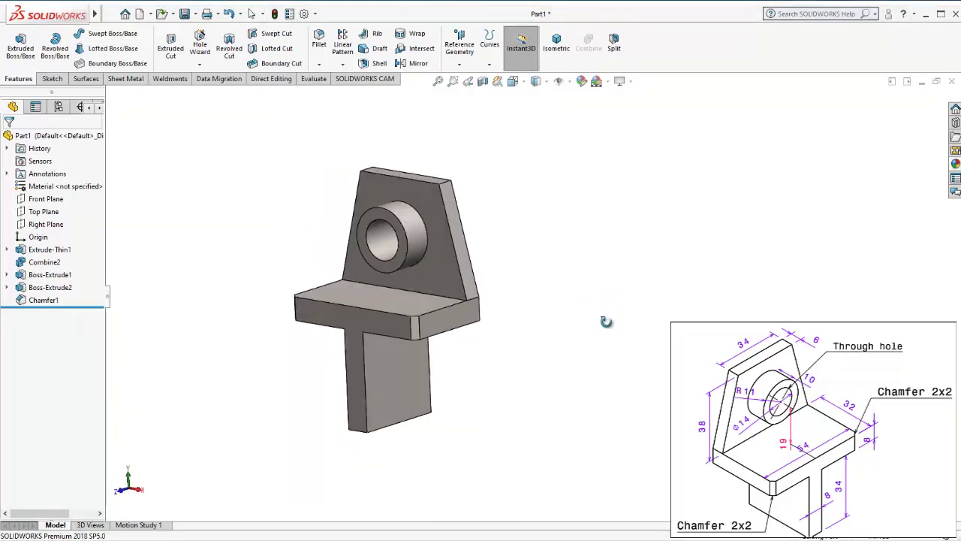
mouse_move(513, 298)
middle_down()
mouse_move(476, 250)
mouse_move(463, 275)
mouse_move(327, 319)
mouse_move(444, 286)
mouse_move(457, 292)
mouse_move(437, 294)
middle_up()
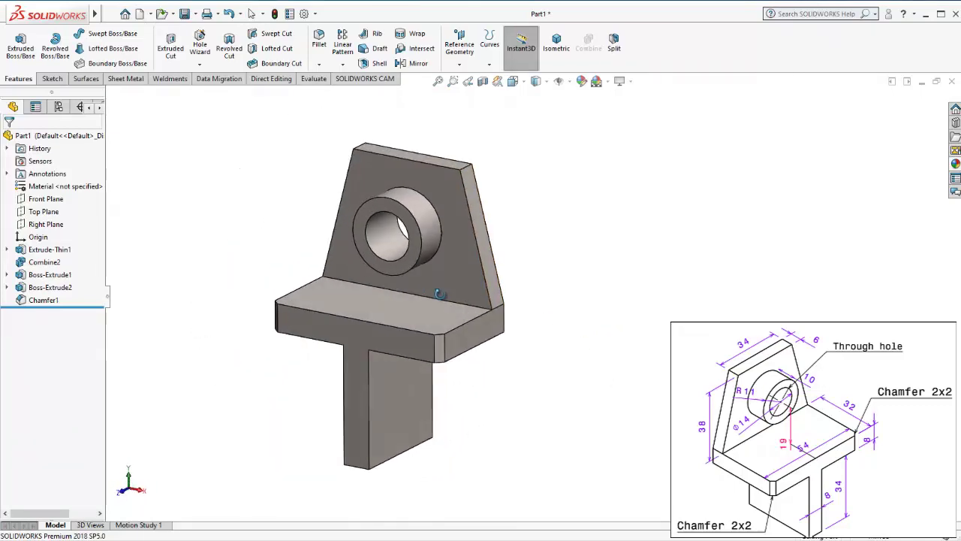